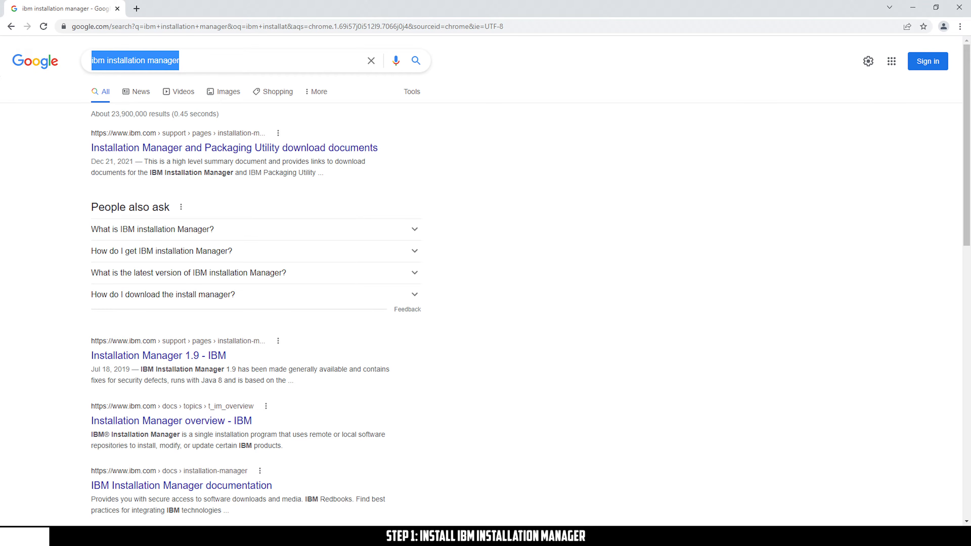
Open the download documents result in a new tab and go to the Installation Manager Download Links
{"action": "middle_click", "coordinate": [316, 148]}
{"action": "left_click", "coordinate": [174, 8]}
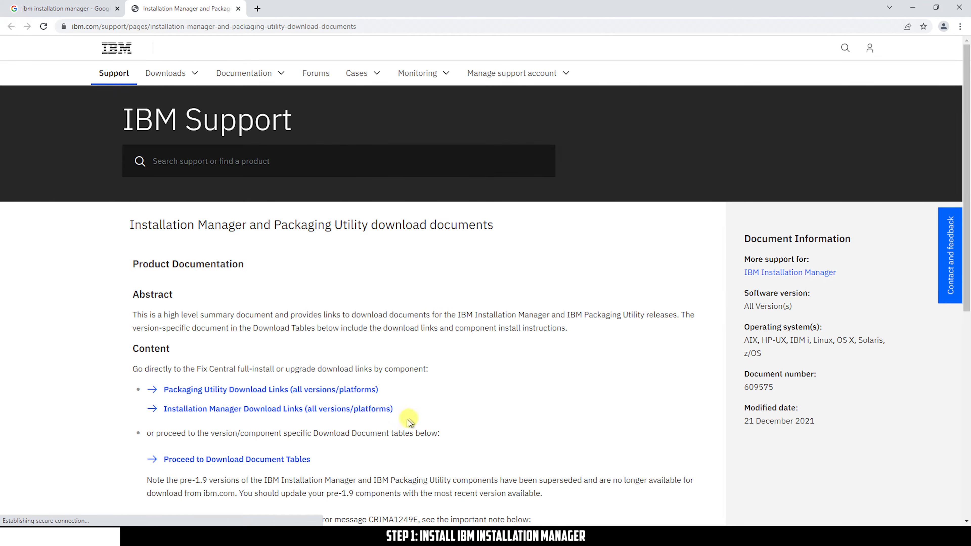
{"action": "left_click", "coordinate": [374, 409]}
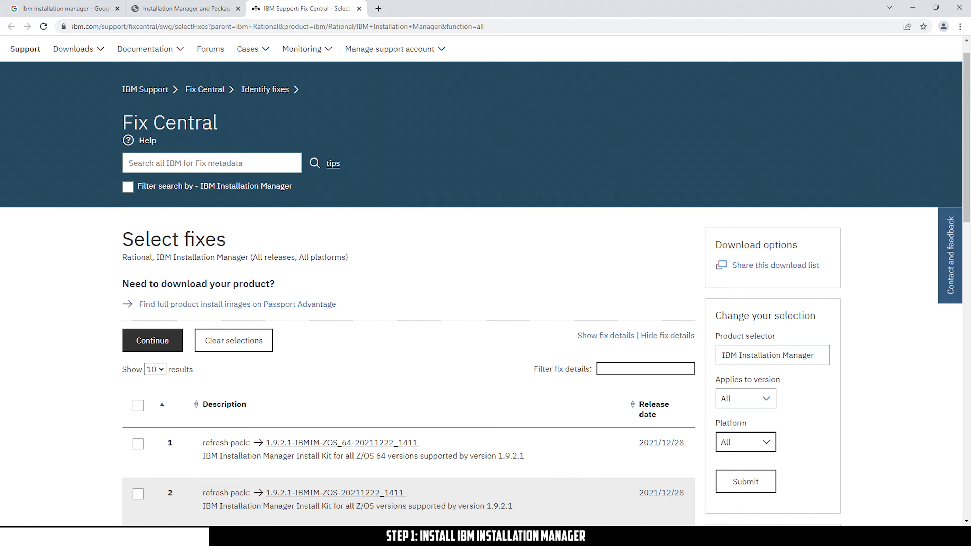
Filter the platform to Windows, select the 1.9.2.1-IBMIM-WIN64 install kit and continue
{"action": "left_click", "coordinate": [755, 441]}
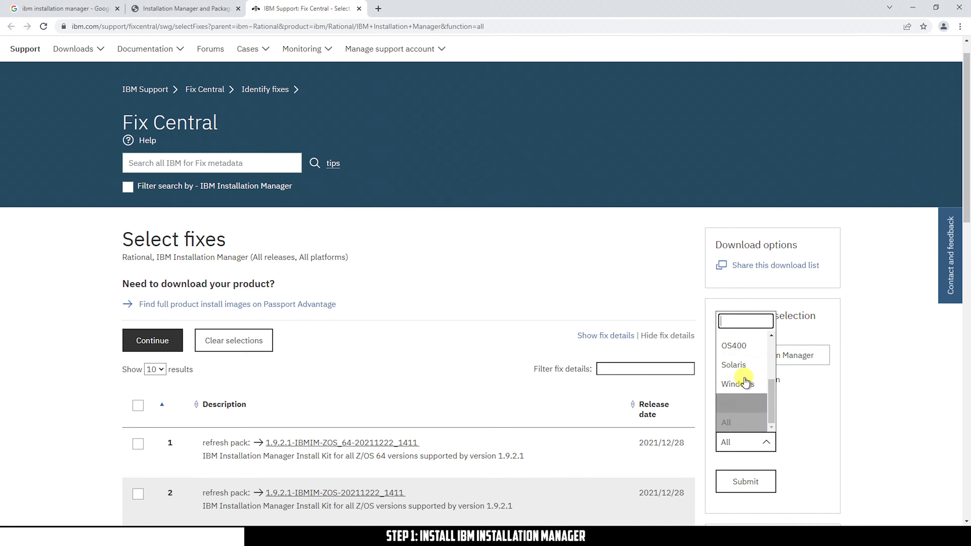
{"action": "left_click", "coordinate": [739, 384]}
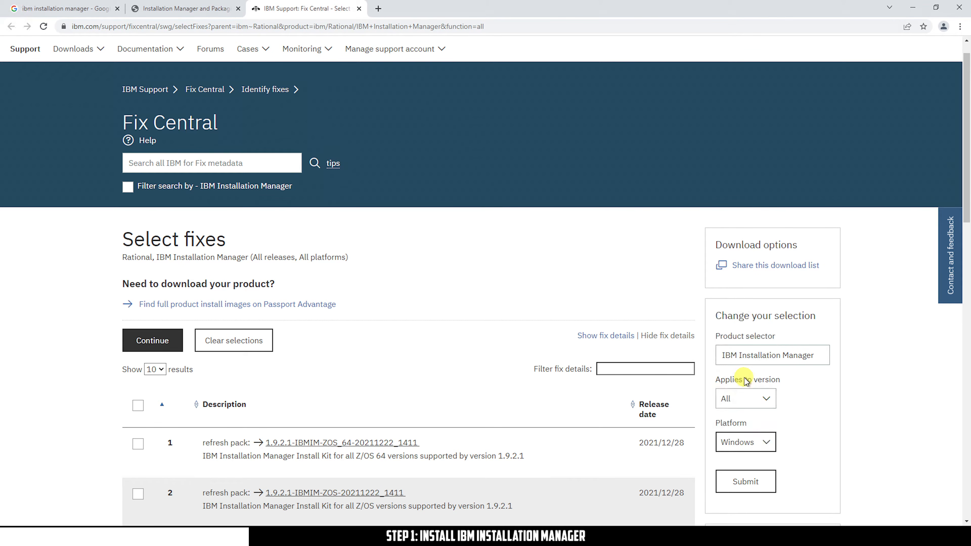
{"action": "left_click", "coordinate": [745, 482]}
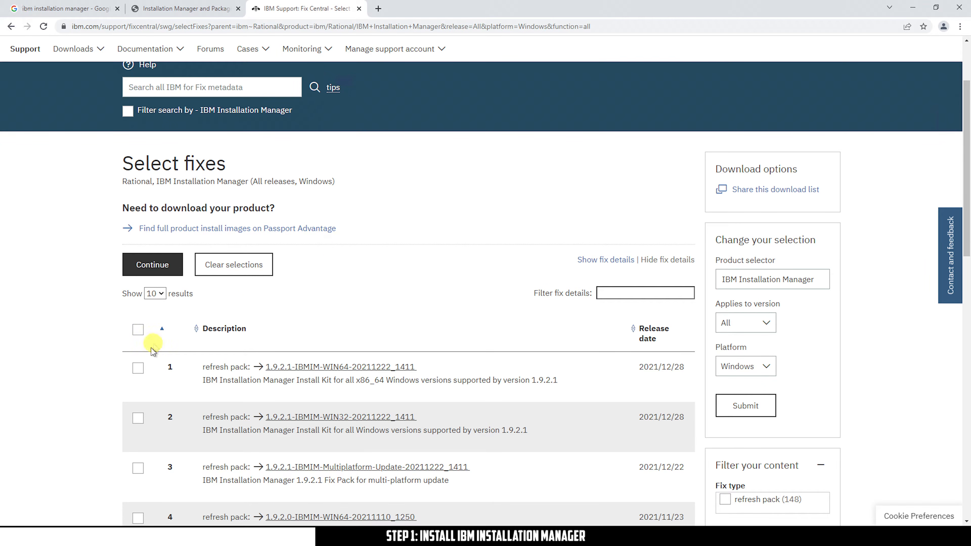
{"action": "left_click", "coordinate": [138, 368]}
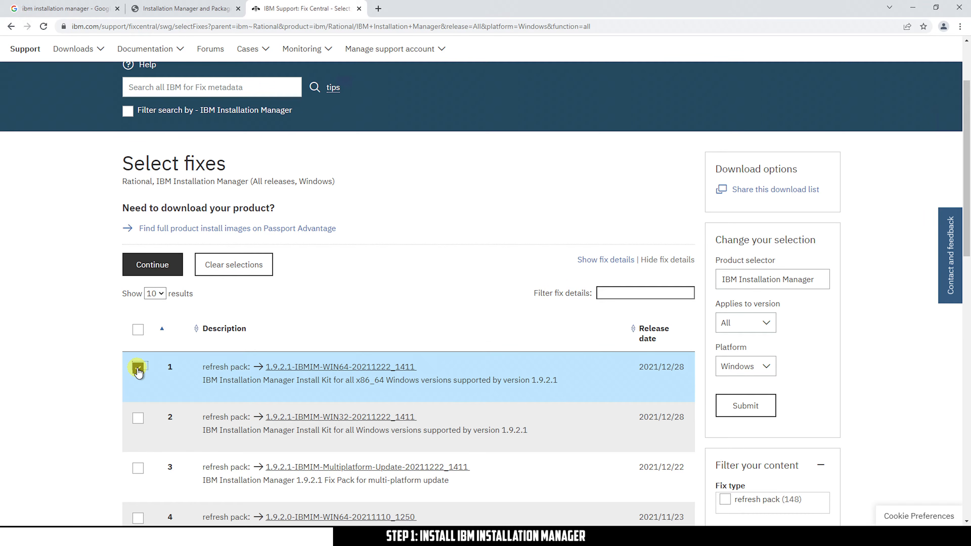
{"action": "left_click", "coordinate": [168, 267]}
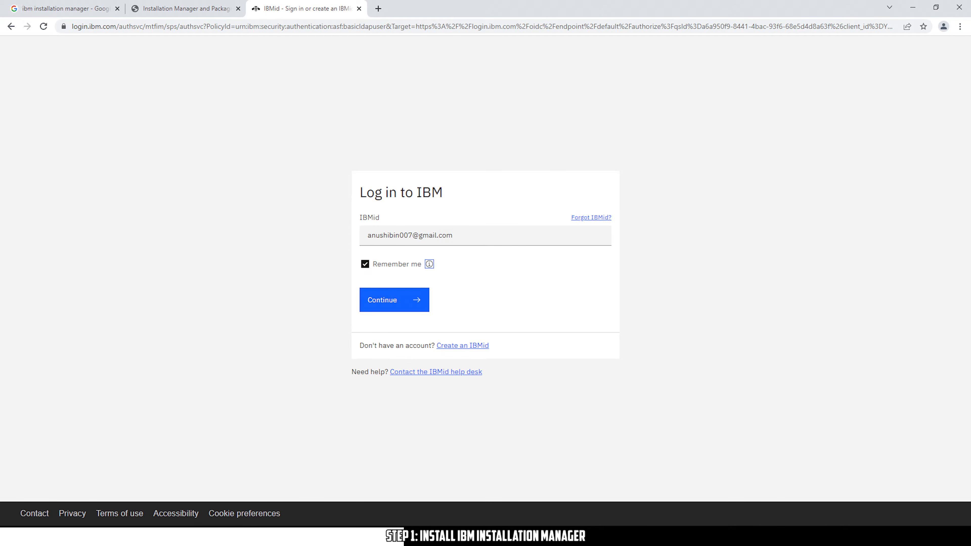
Sign in to IBM Fix Central with the IBMid and password, declining to save the password
{"action": "left_click", "coordinate": [374, 301]}
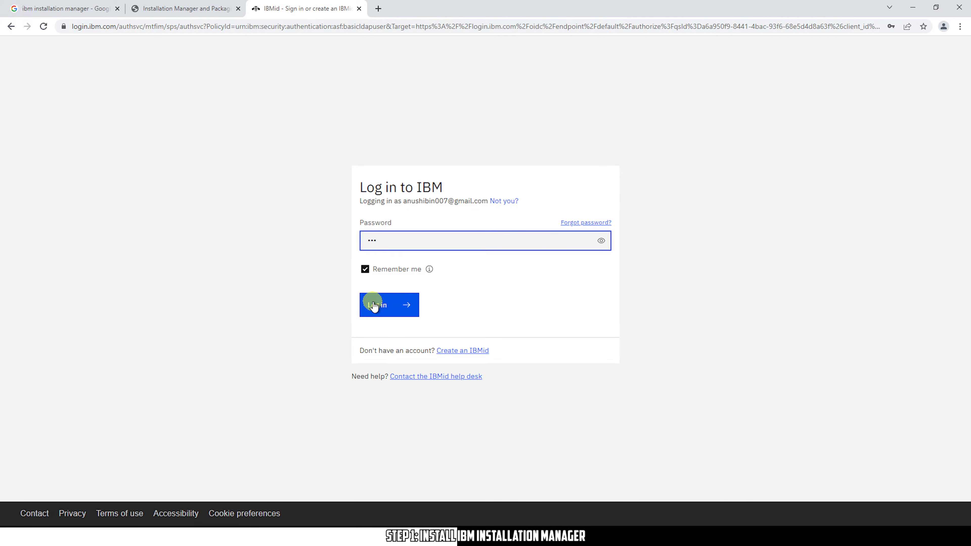
{"action": "left_click", "coordinate": [374, 305]}
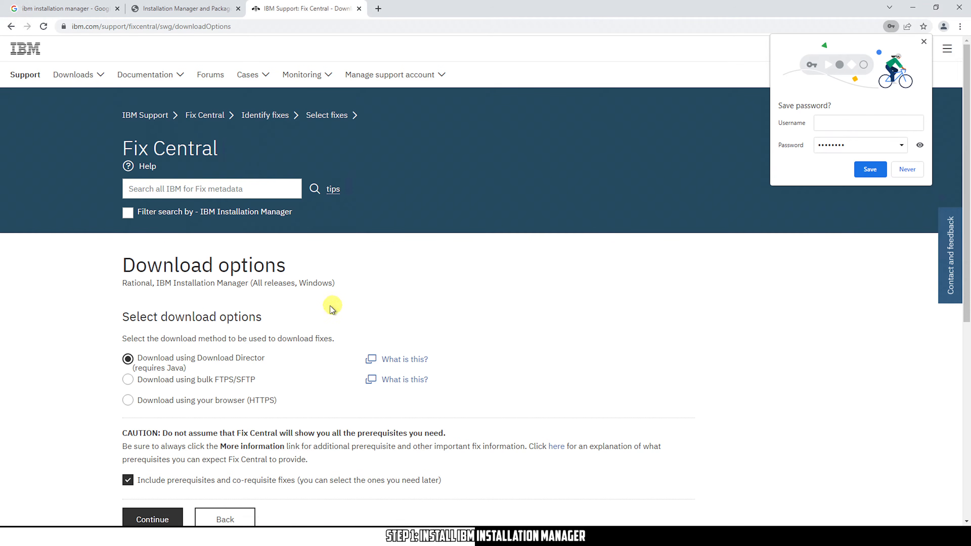
{"action": "left_click", "coordinate": [923, 41]}
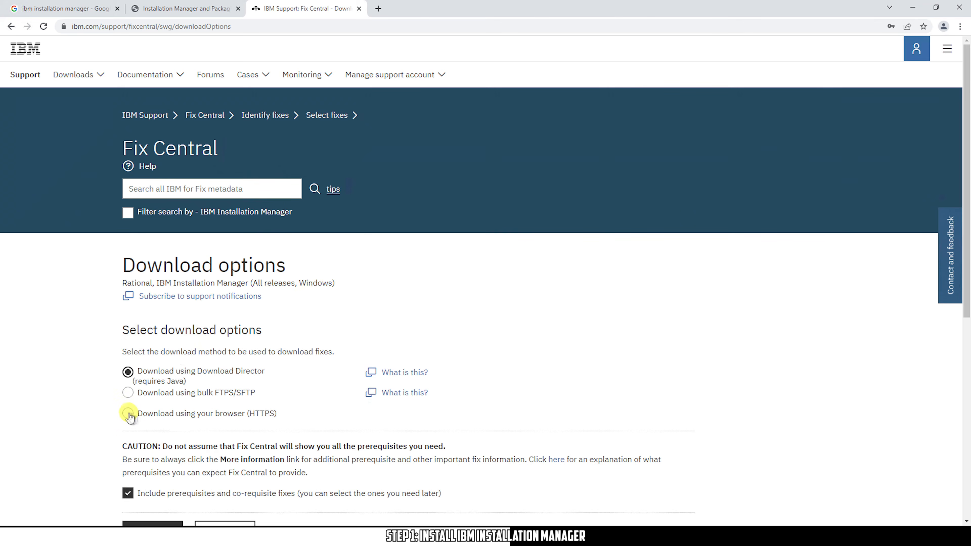
Choose 'Download using your browser (HTTPS)' as the delivery method and continue
{"action": "left_click", "coordinate": [129, 414]}
{"action": "left_click_drag", "start_coordinate": [277, 414], "coordinate": [130, 415]}
{"action": "left_click", "coordinate": [130, 415]}
{"action": "left_click", "coordinate": [202, 416]}
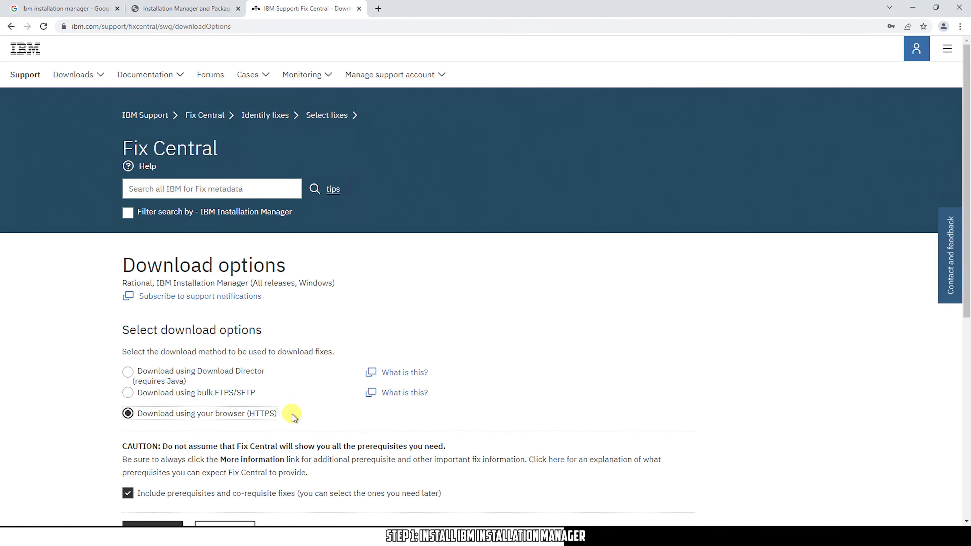
{"action": "scroll", "coordinate": [460, 416], "scroll_direction": "down", "scroll_amount": 1}
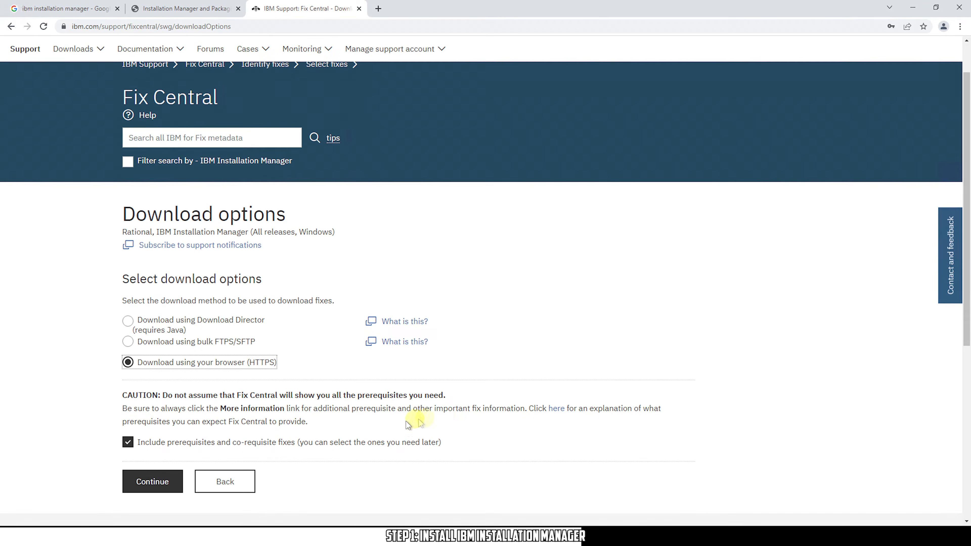
{"action": "left_click", "coordinate": [155, 482]}
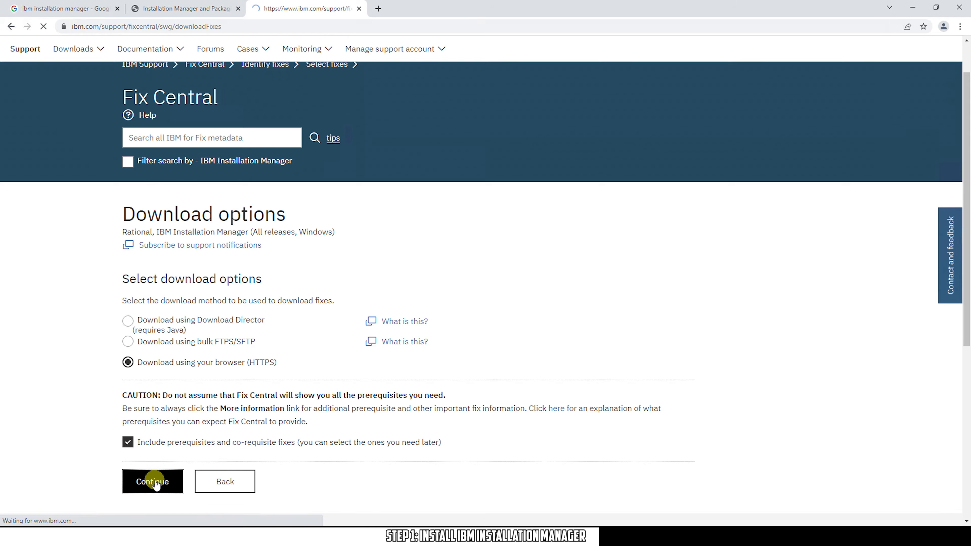
Download the 219.97 MB agent.installer.win32.win32.x86_64_1.9.2001.20211222_1411.zip file
{"action": "scroll", "coordinate": [635, 359], "scroll_direction": "down", "scroll_amount": 3}
{"action": "scroll", "coordinate": [612, 359], "scroll_direction": "down", "scroll_amount": 1}
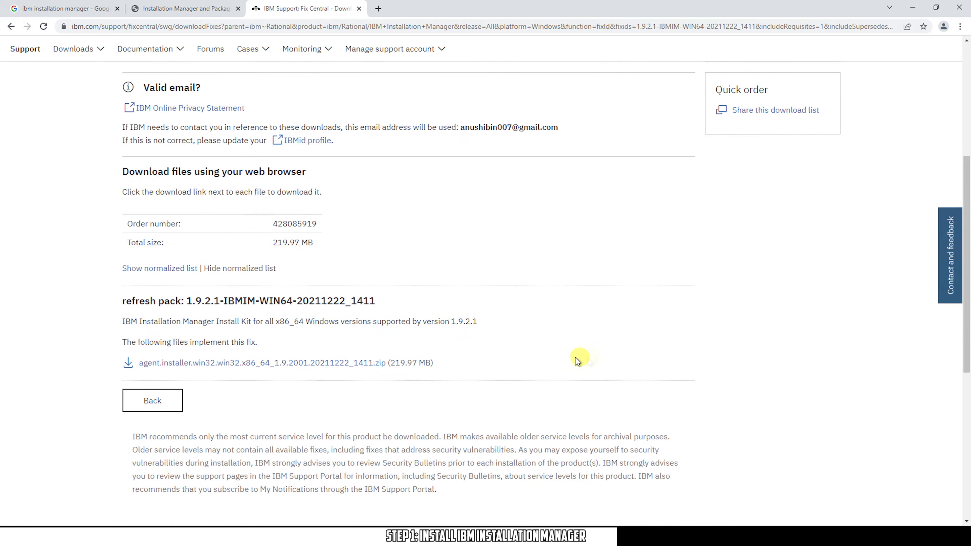
{"action": "left_click", "coordinate": [318, 363]}
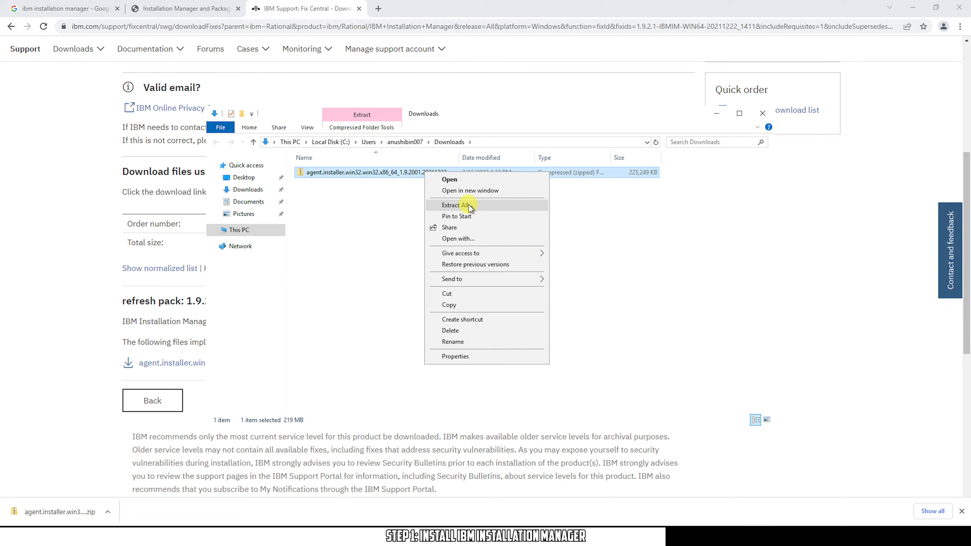
Extract the downloaded installer zip and run install.exe, approving the User Account Control prompt
{"action": "left_click", "coordinate": [467, 203]}
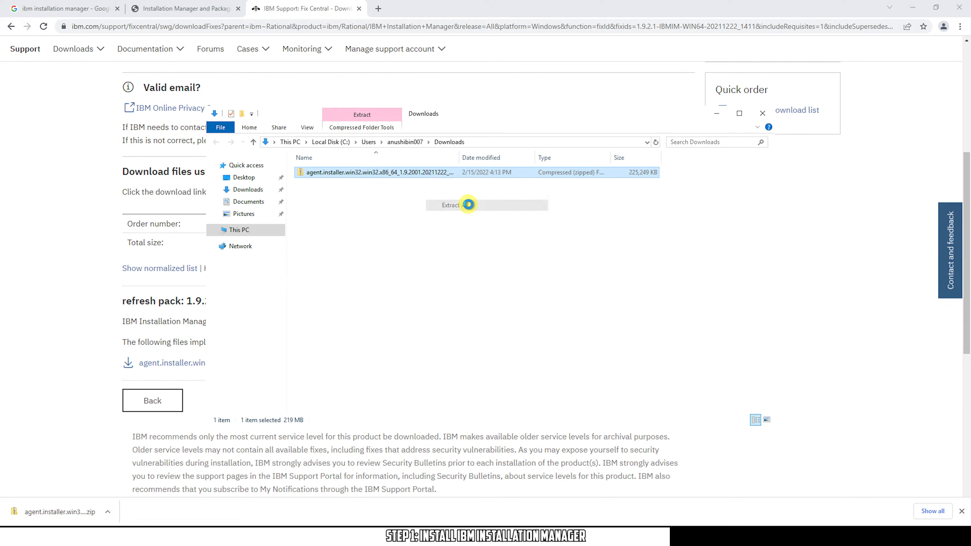
{"action": "left_click", "coordinate": [565, 370]}
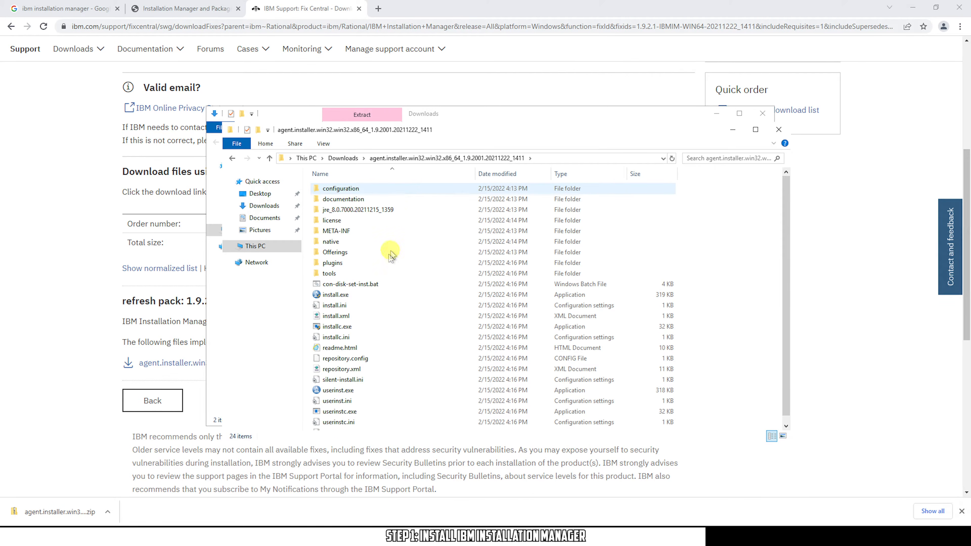
{"action": "double_click", "coordinate": [347, 295]}
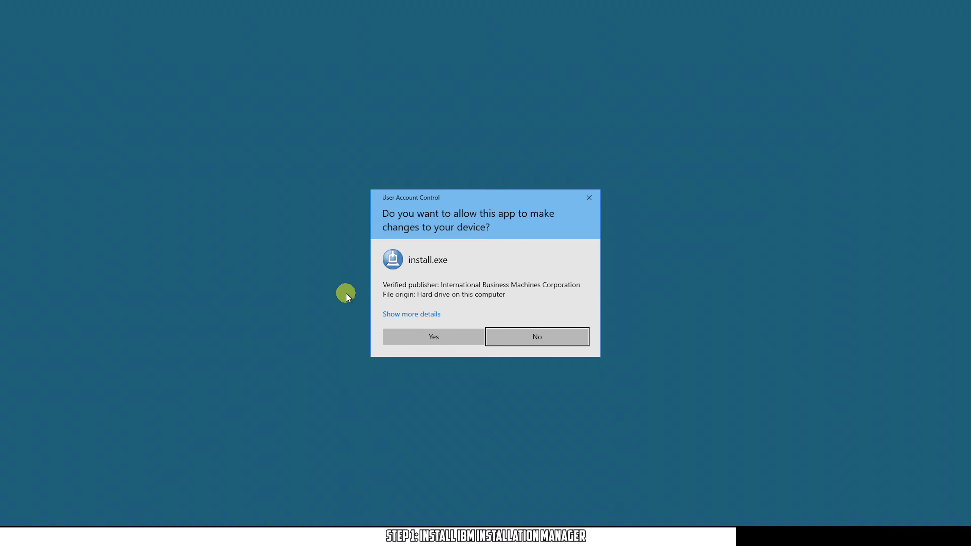
{"action": "left_click", "coordinate": [437, 337]}
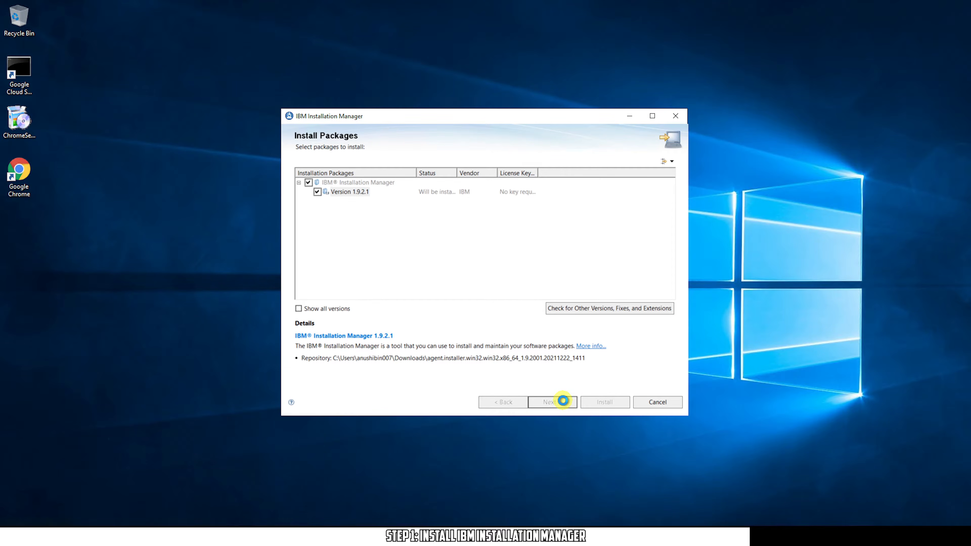
Accept the license, install Installation Manager 1.9.2.1 with default location, then restart Installation Manager
{"action": "left_click", "coordinate": [553, 402]}
{"action": "left_click", "coordinate": [408, 367]}
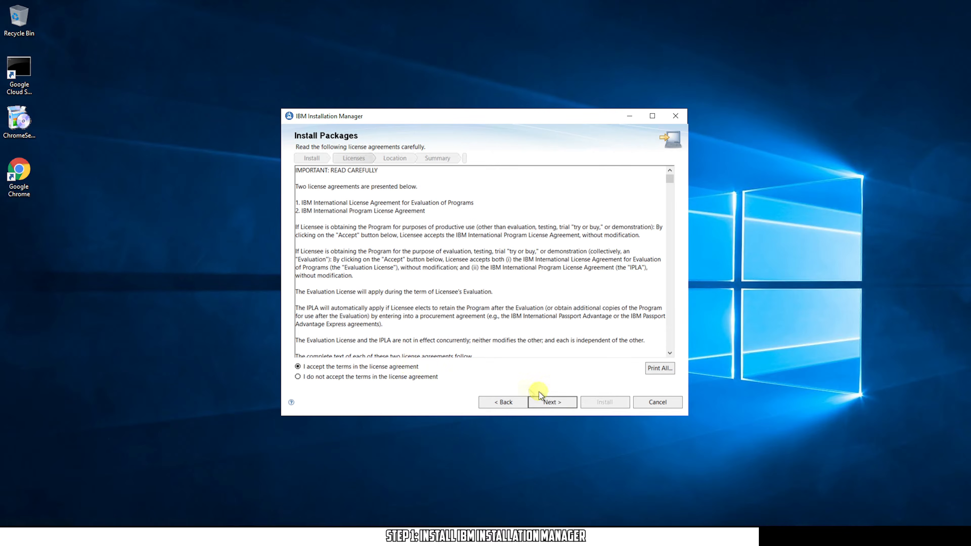
{"action": "left_click", "coordinate": [573, 404]}
{"action": "left_click", "coordinate": [572, 402]}
{"action": "left_click", "coordinate": [596, 403]}
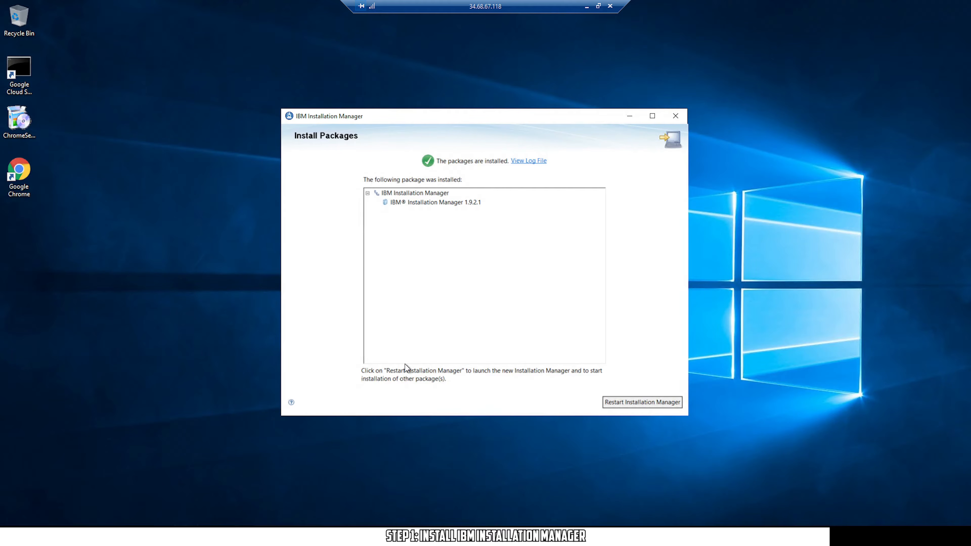
{"action": "left_click", "coordinate": [631, 402]}
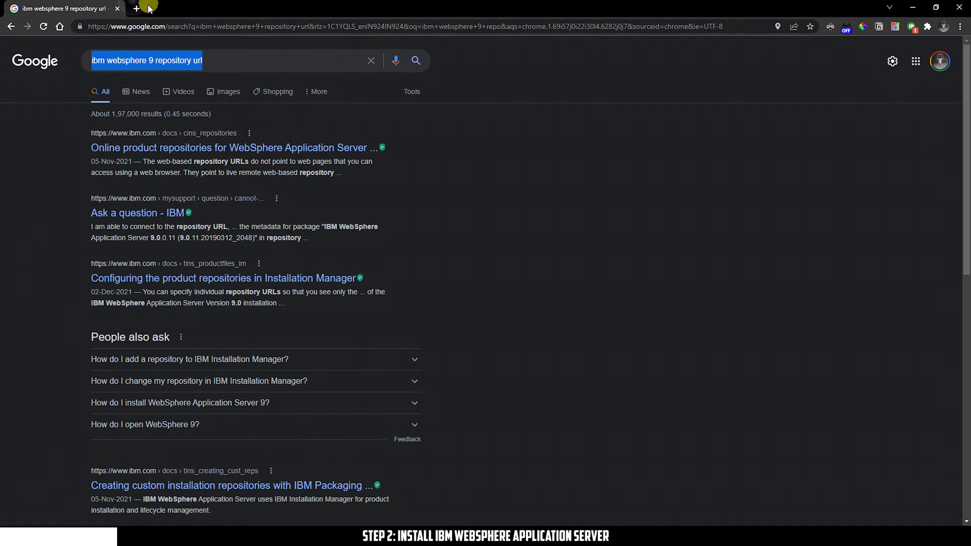
Open the online product repositories documentation result from the 'ibm websphere 9 repository url' search in a new tab
{"action": "left_click", "coordinate": [464, 131]}
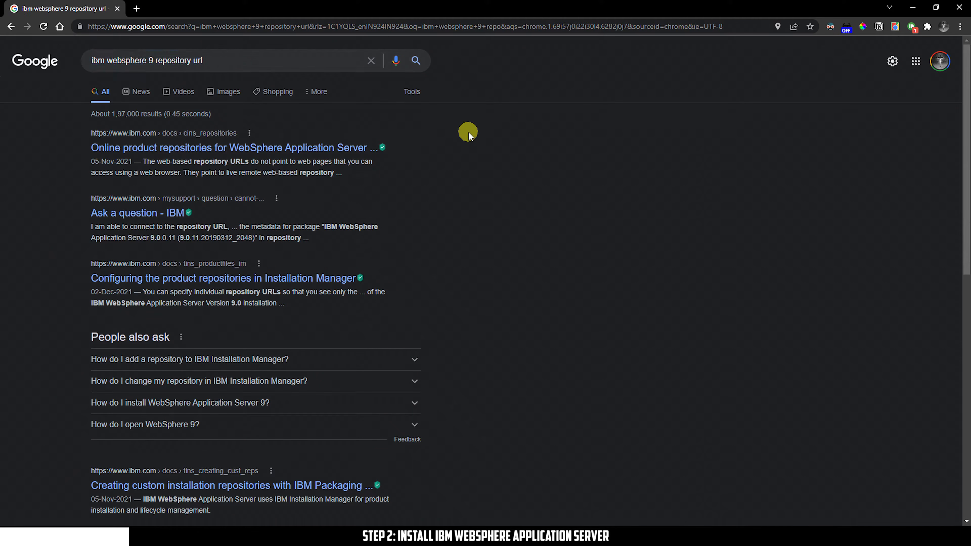
{"action": "left_click", "coordinate": [256, 64]}
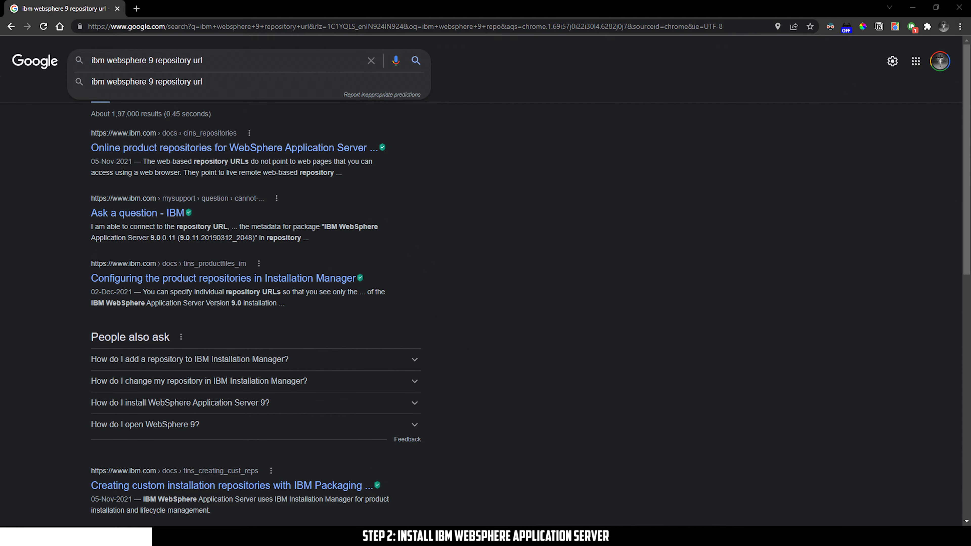
{"action": "left_click", "coordinate": [459, 145]}
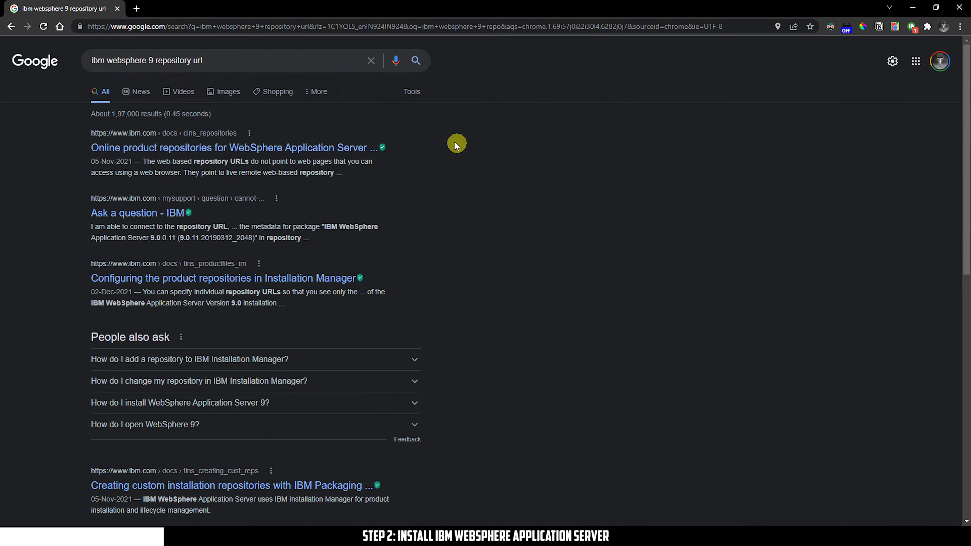
{"action": "left_click_drag", "start_coordinate": [236, 63], "coordinate": [68, 67]}
{"action": "left_click", "coordinate": [491, 100]}
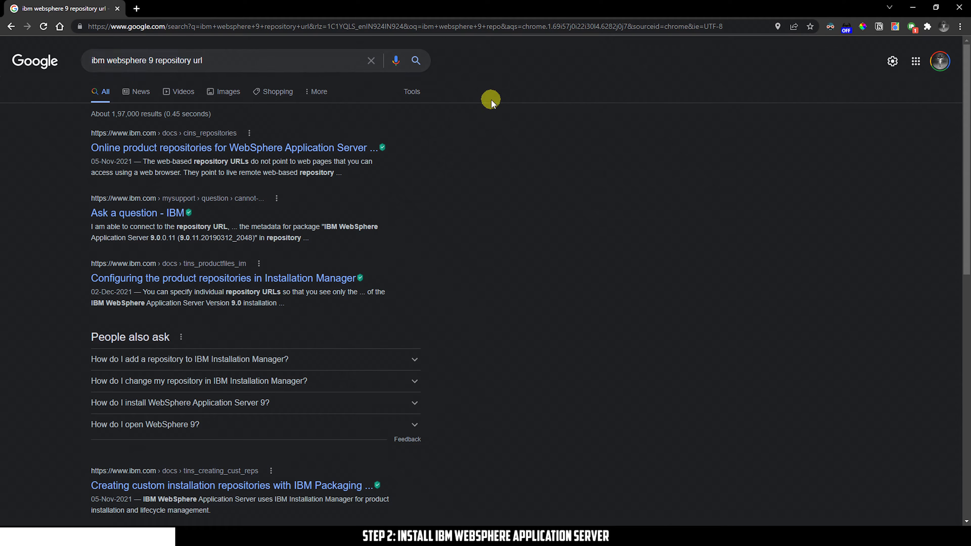
{"action": "middle_click", "coordinate": [321, 152]}
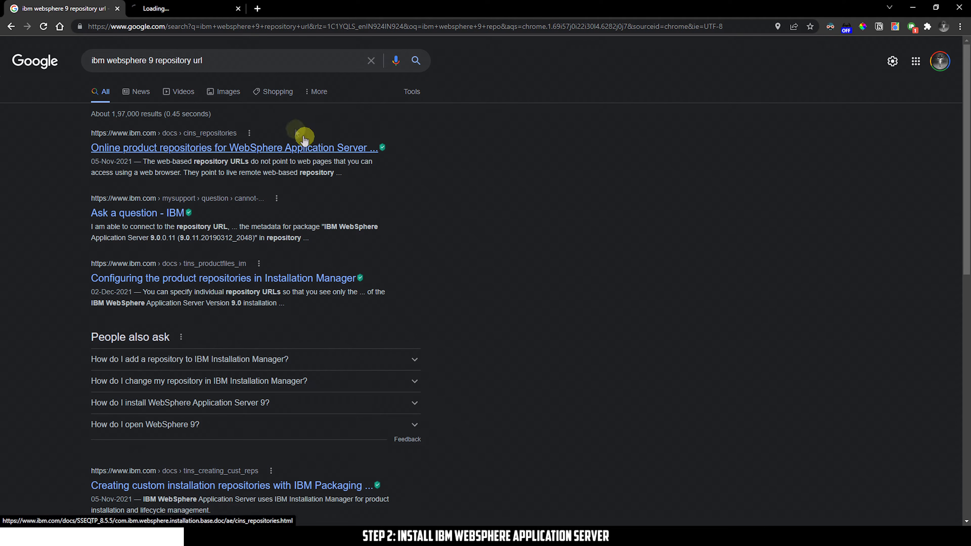
{"action": "left_click", "coordinate": [206, 11]}
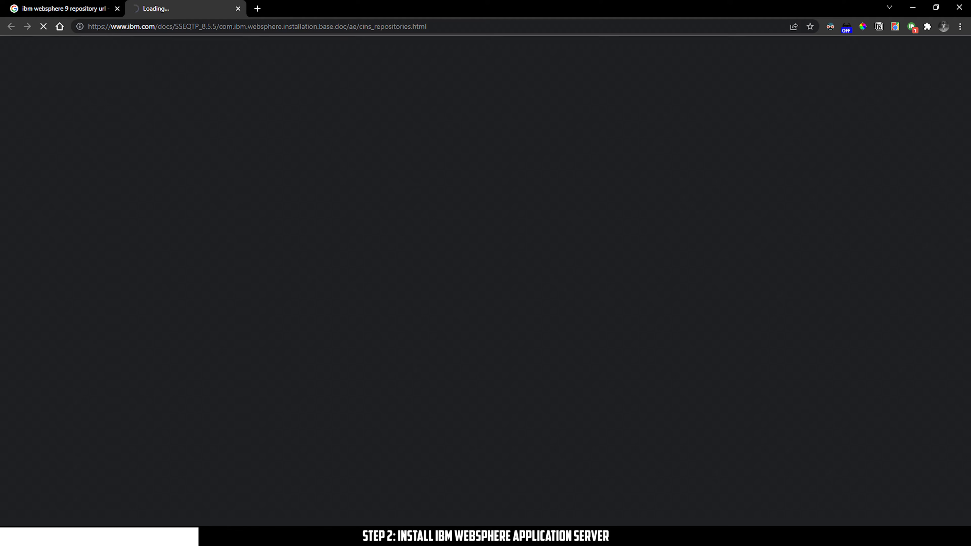
{"action": "left_click", "coordinate": [185, 12]}
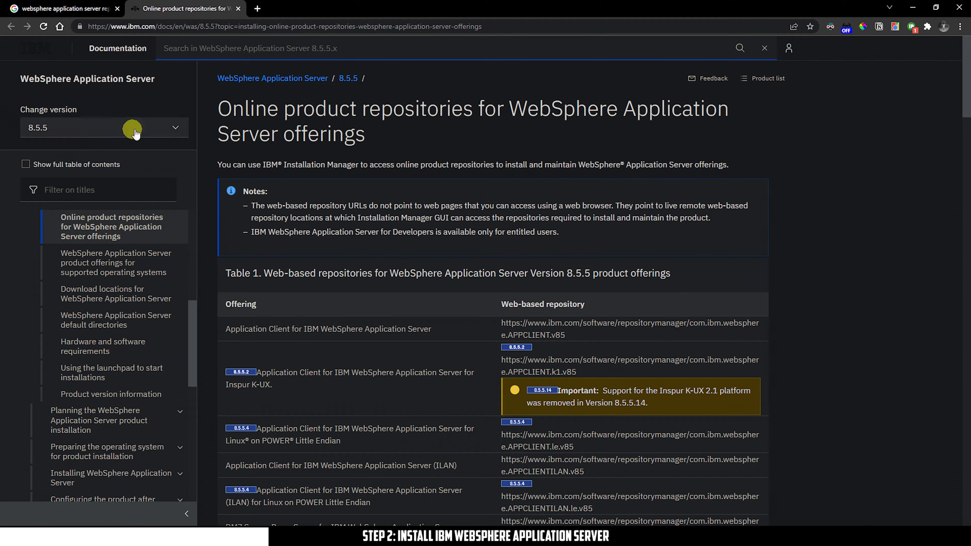
Switch the IBM Documentation page to version 9.0.5
{"action": "left_click", "coordinate": [144, 124]}
{"action": "left_click", "coordinate": [101, 141]}
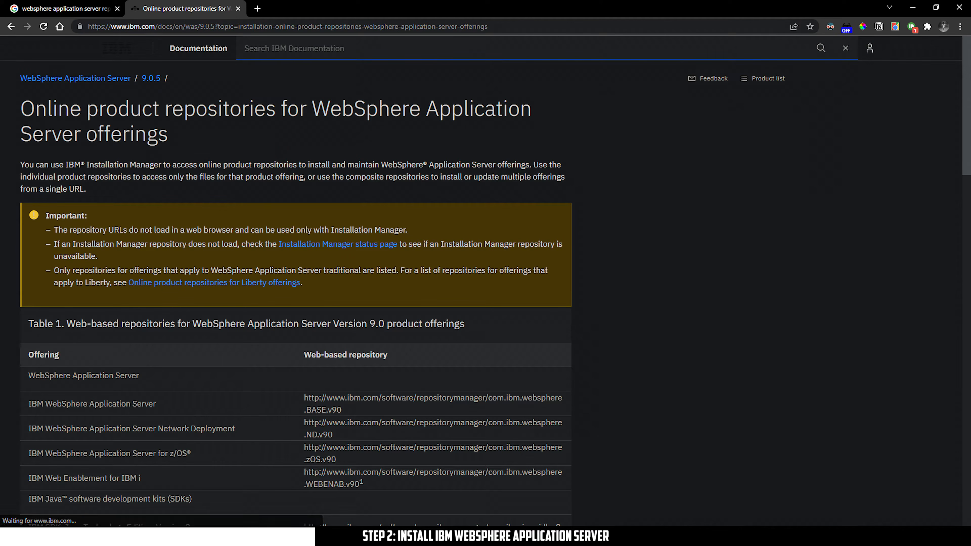
{"action": "scroll", "coordinate": [216, 299], "scroll_direction": "down", "scroll_amount": 3}
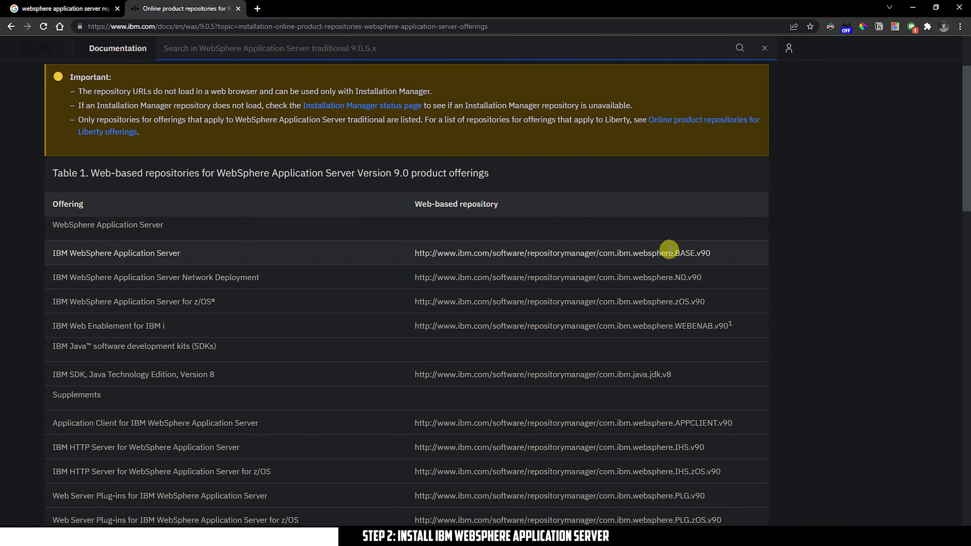
{"action": "scroll", "coordinate": [381, 274], "scroll_direction": "up", "scroll_amount": 3}
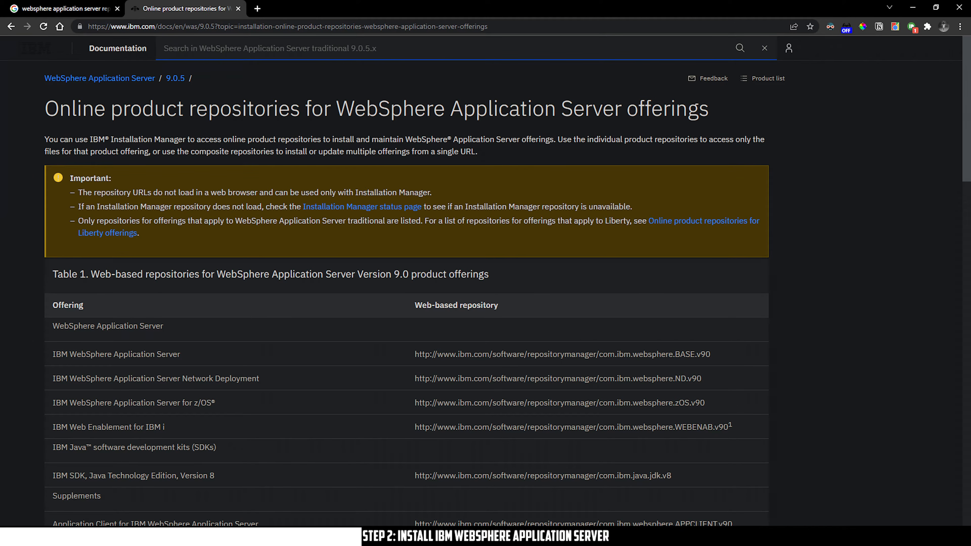
Select the com.ibm.websphere.BASE.v90 repository URL in the repositories table
{"action": "left_click_drag", "start_coordinate": [676, 355], "coordinate": [696, 354]}
{"action": "left_click", "coordinate": [860, 303]}
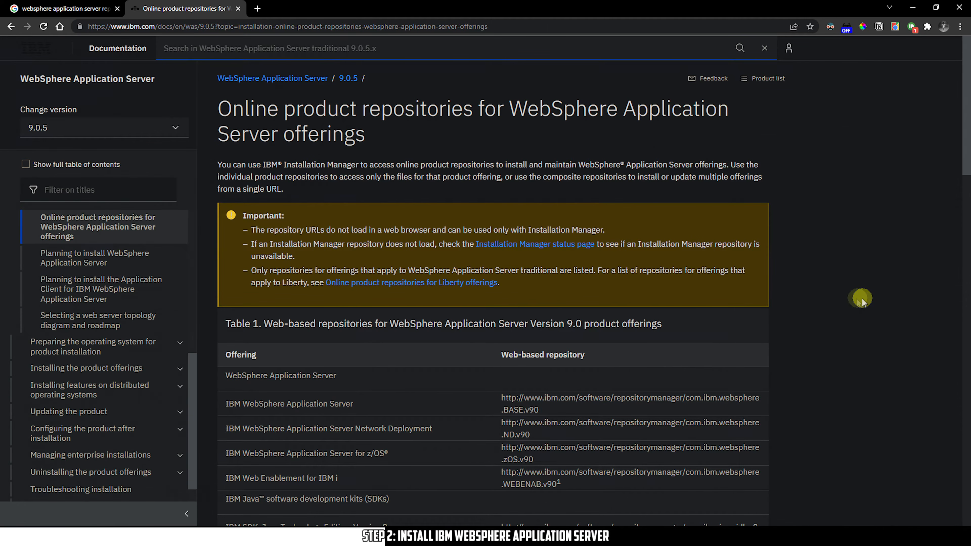
{"action": "double_click", "coordinate": [513, 410]}
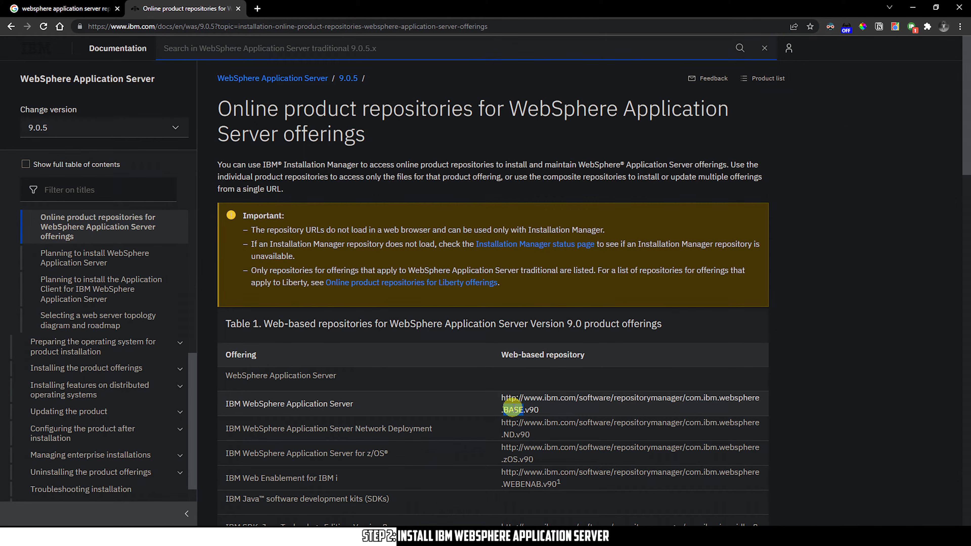
{"action": "left_click_drag", "start_coordinate": [225, 405], "coordinate": [374, 405]}
{"action": "left_click", "coordinate": [435, 402]}
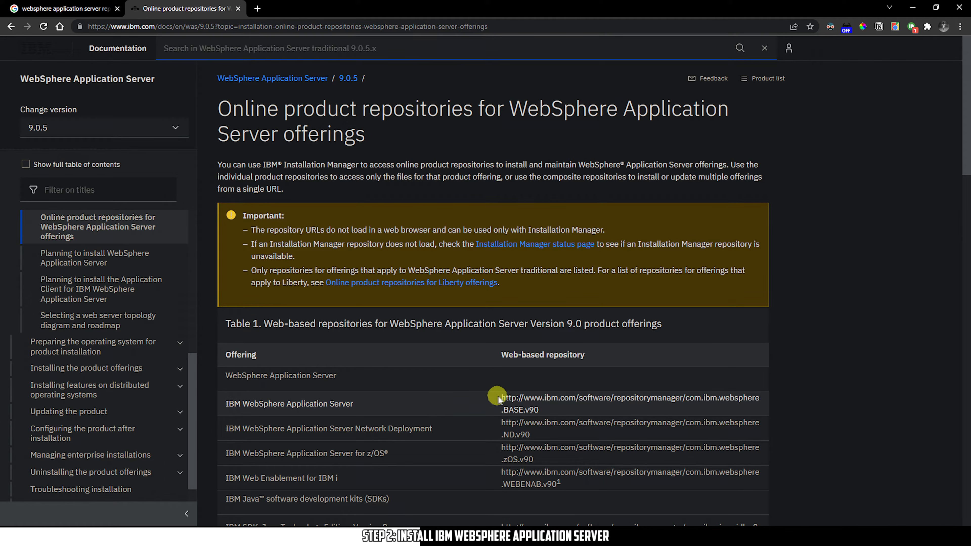
{"action": "left_click_drag", "start_coordinate": [502, 397], "coordinate": [540, 409]}
{"action": "key", "text": "ctrl+c"}
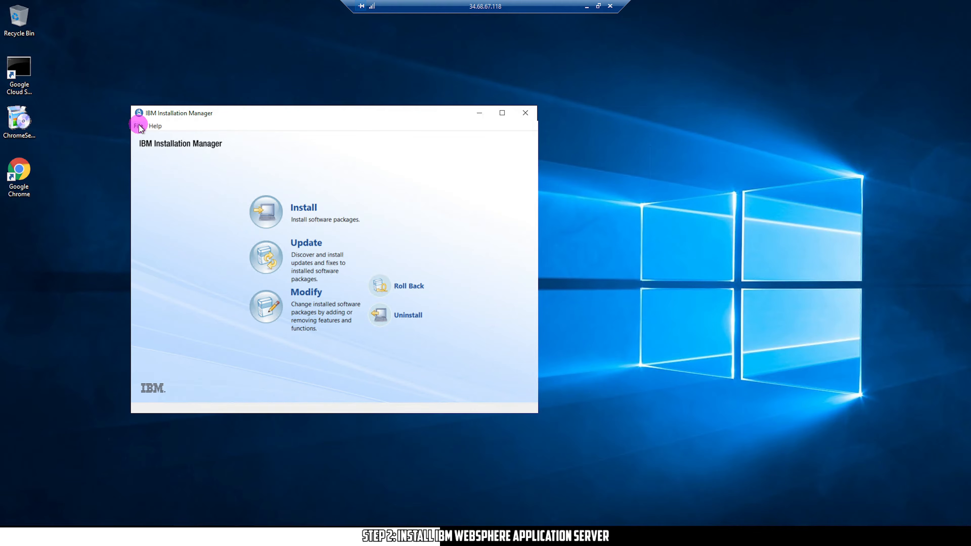
In File > Preferences > Repositories, add a repository with the pasted BASE.v90 URL
{"action": "left_click", "coordinate": [138, 126]}
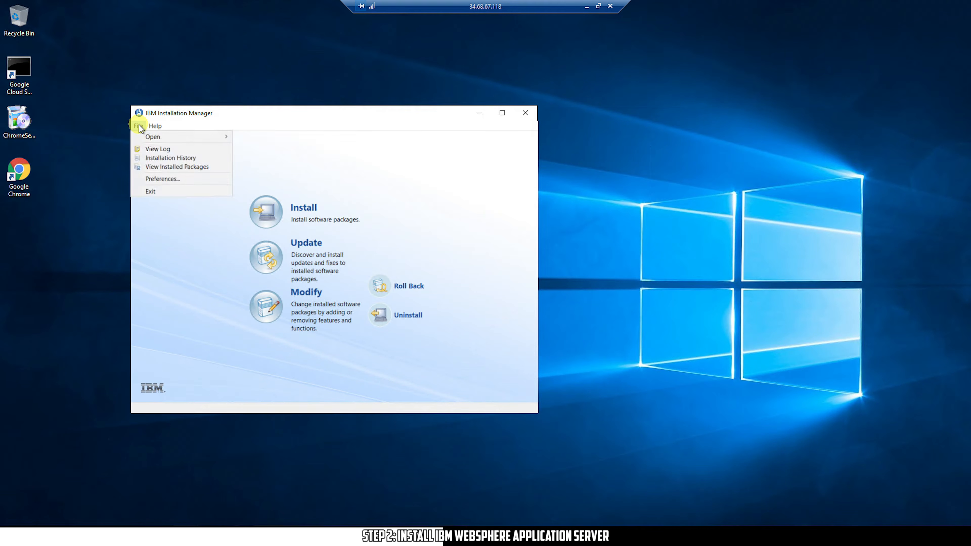
{"action": "left_click", "coordinate": [163, 179]}
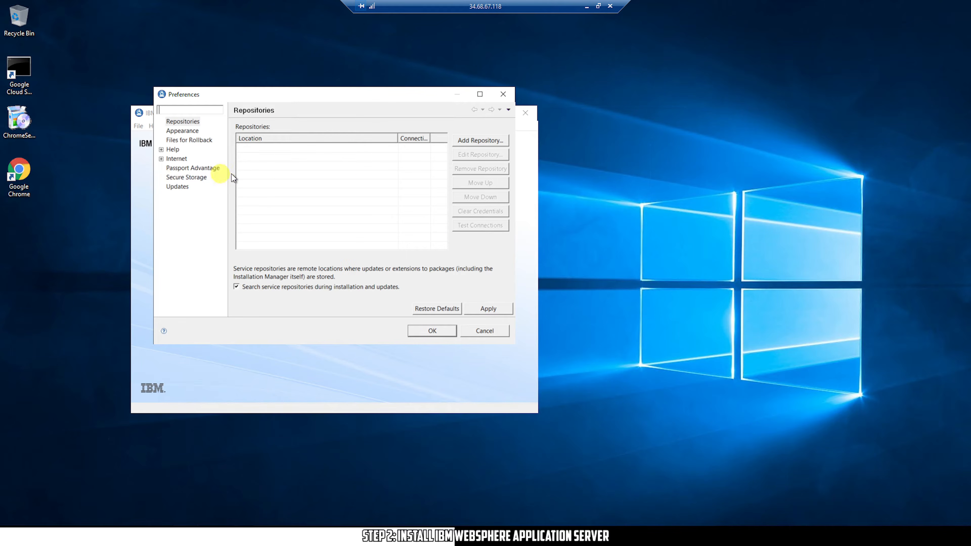
{"action": "left_click", "coordinate": [495, 141]}
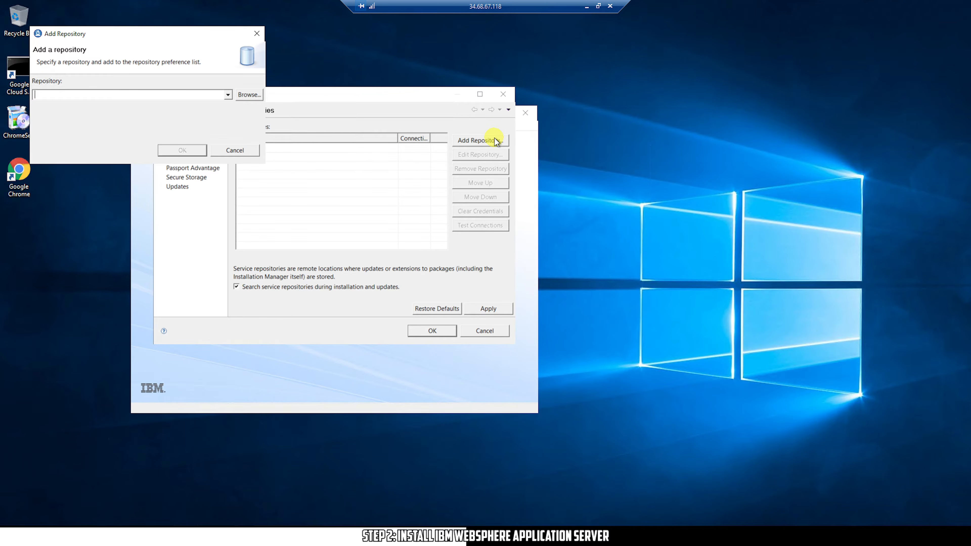
{"action": "key", "text": "ctrl+v"}
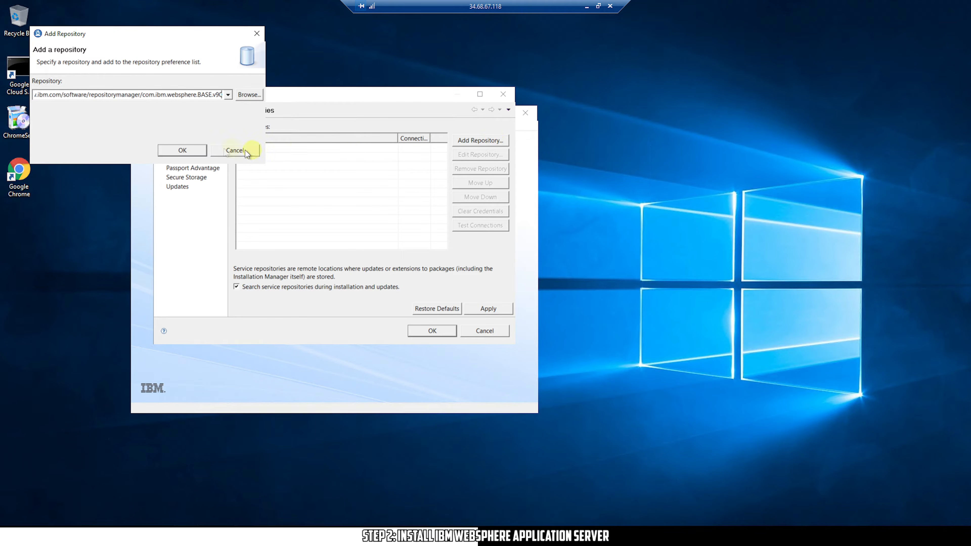
{"action": "left_click", "coordinate": [174, 147]}
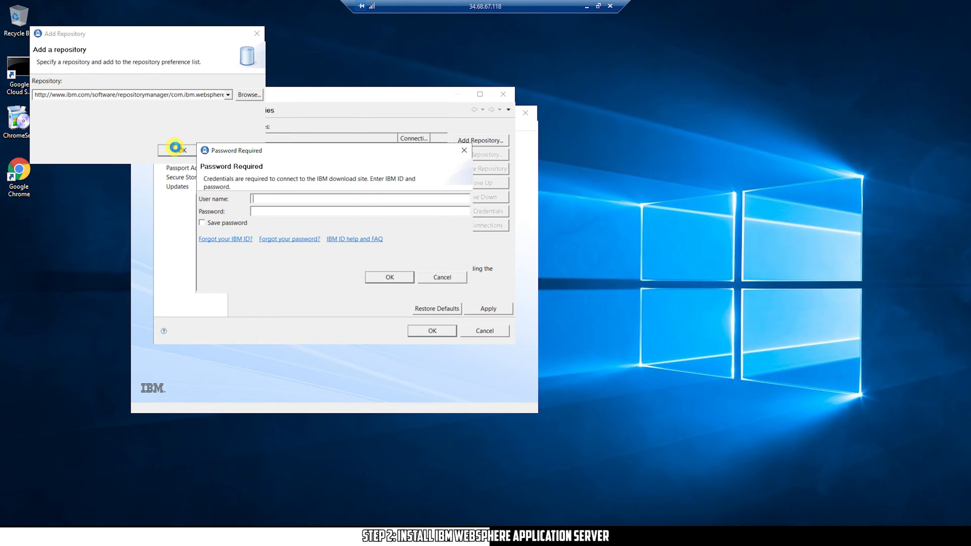
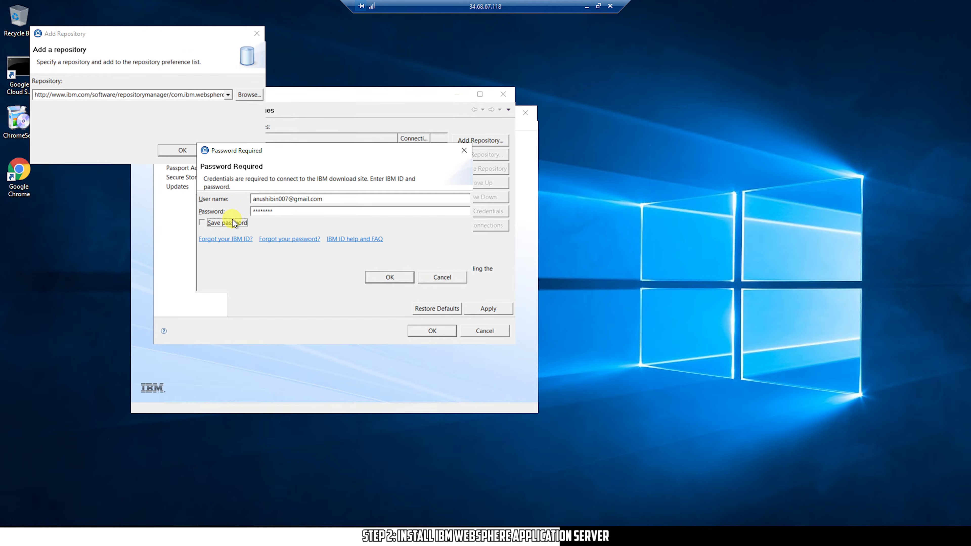
Authenticate the repository with the IBM ID e-mail and password, then save the preferences
{"action": "left_click", "coordinate": [395, 276]}
{"action": "left_click", "coordinate": [432, 330]}
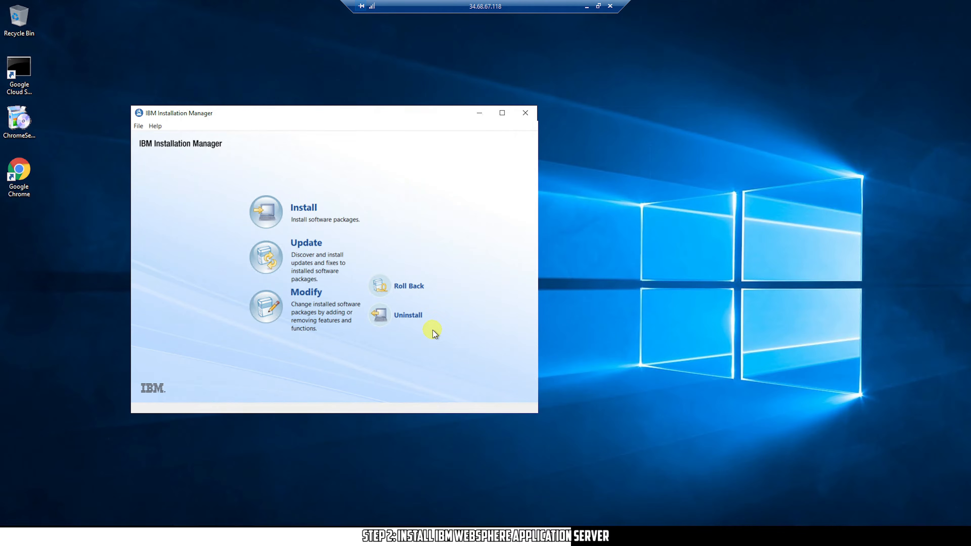
Select IBM WebSphere Application Server and IBM SDK Java Technology Edition 8 for installation and continue
{"action": "left_click", "coordinate": [267, 214]}
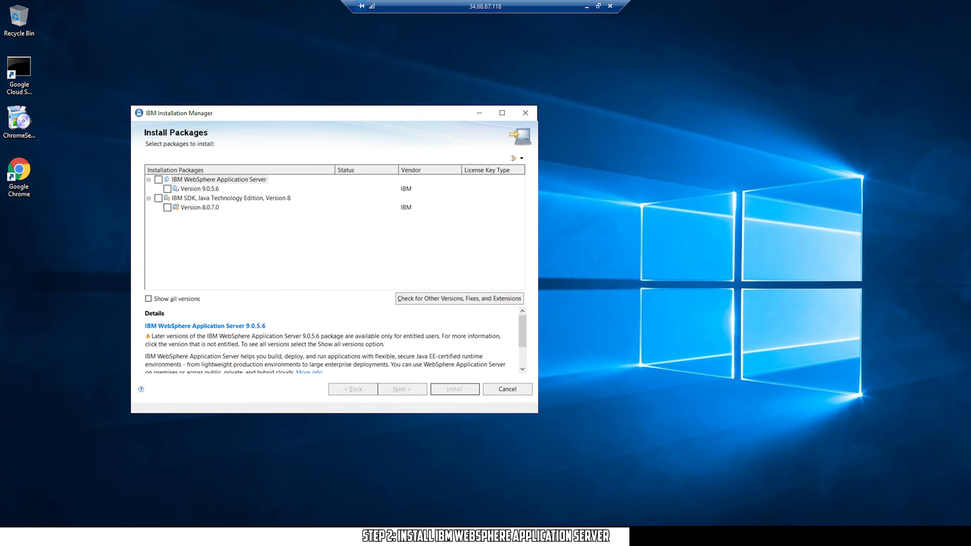
{"action": "left_click", "coordinate": [159, 180]}
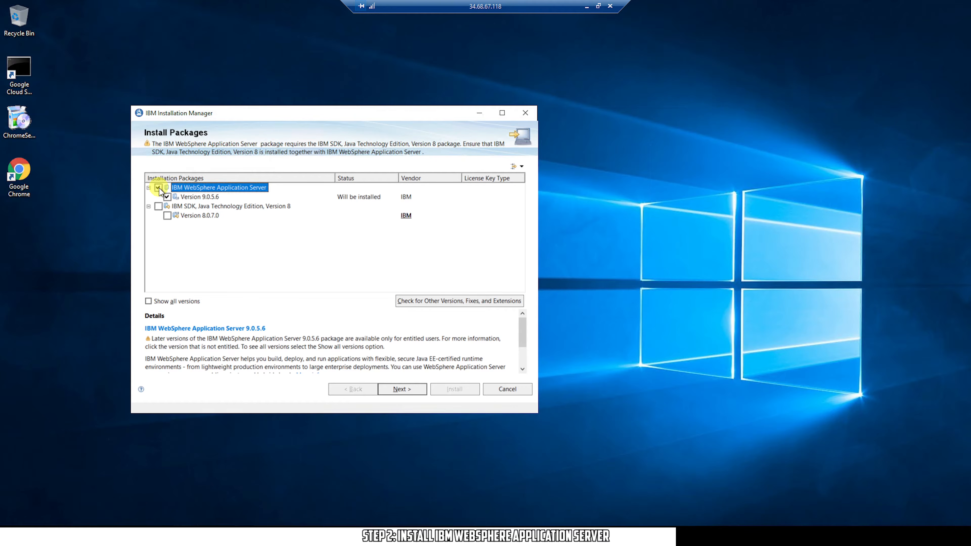
{"action": "left_click", "coordinate": [158, 206]}
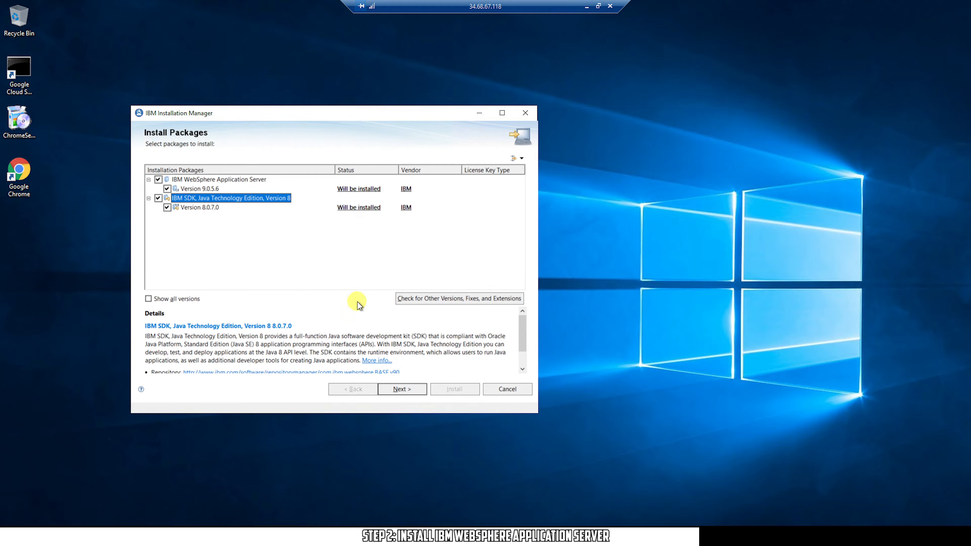
{"action": "mouse_move", "coordinate": [520, 329]}
{"action": "left_mouse_down"}
{"action": "mouse_move", "coordinate": [522, 358]}
{"action": "mouse_move", "coordinate": [522, 311]}
{"action": "left_mouse_up"}
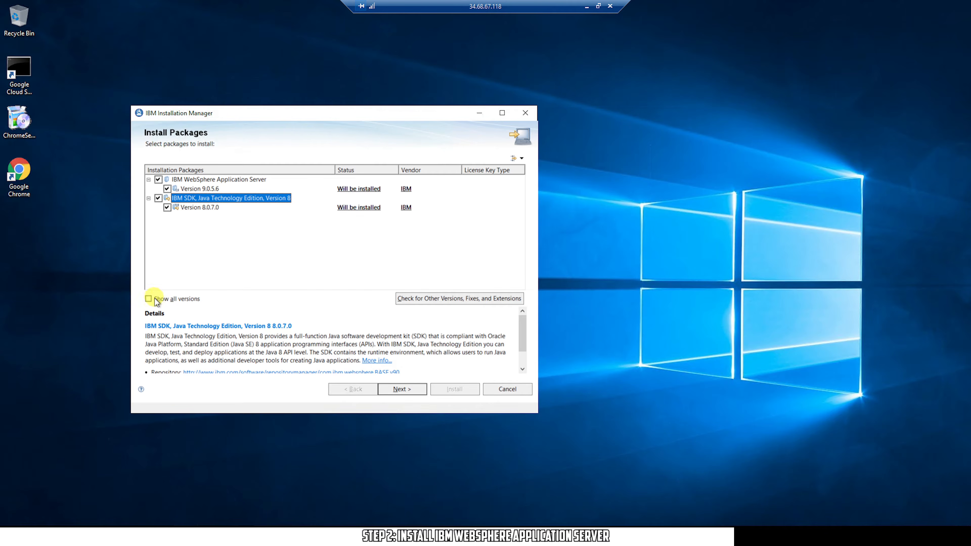
{"action": "left_click", "coordinate": [410, 387]}
{"action": "left_click", "coordinate": [410, 389]}
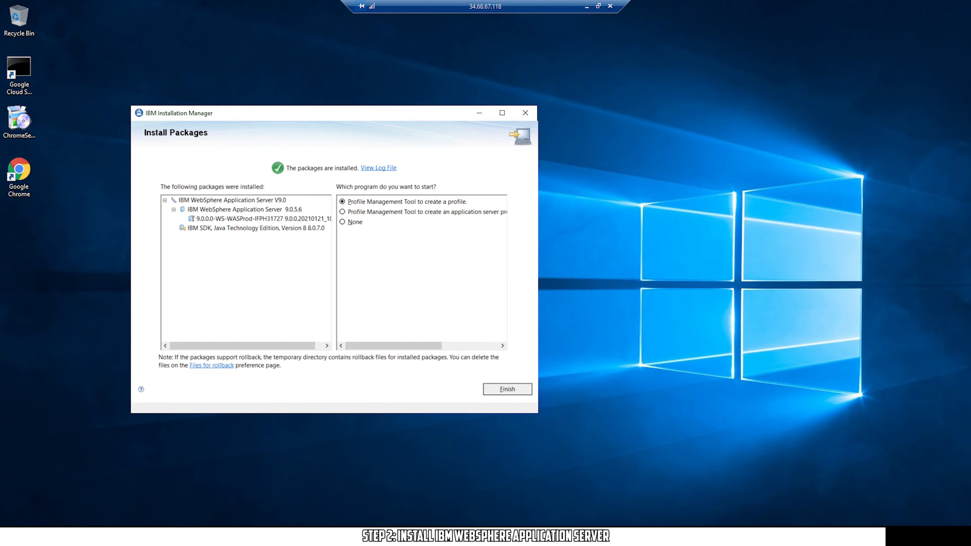
Choose None as the program to start afterward and finish the installation wizard
{"action": "mouse_move", "coordinate": [380, 345]}
{"action": "left_mouse_down"}
{"action": "mouse_move", "coordinate": [496, 349]}
{"action": "mouse_move", "coordinate": [394, 346]}
{"action": "left_mouse_up"}
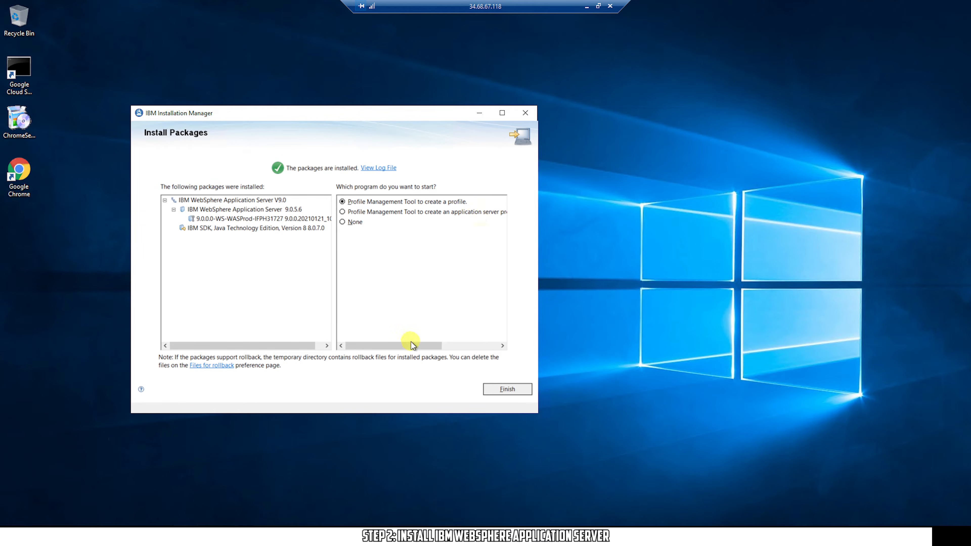
{"action": "left_click", "coordinate": [342, 222]}
{"action": "left_click", "coordinate": [511, 389]}
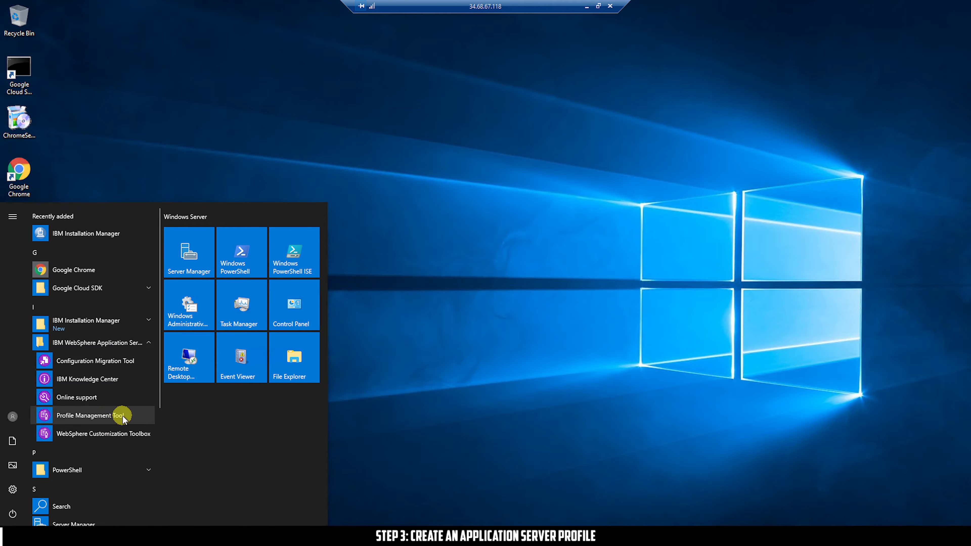
Open the Profile Management Tool shortcut's file location from Start and run it as administrator
{"action": "left_click", "coordinate": [123, 417]}
{"action": "right_click", "coordinate": [123, 417]}
{"action": "left_click", "coordinate": [238, 449]}
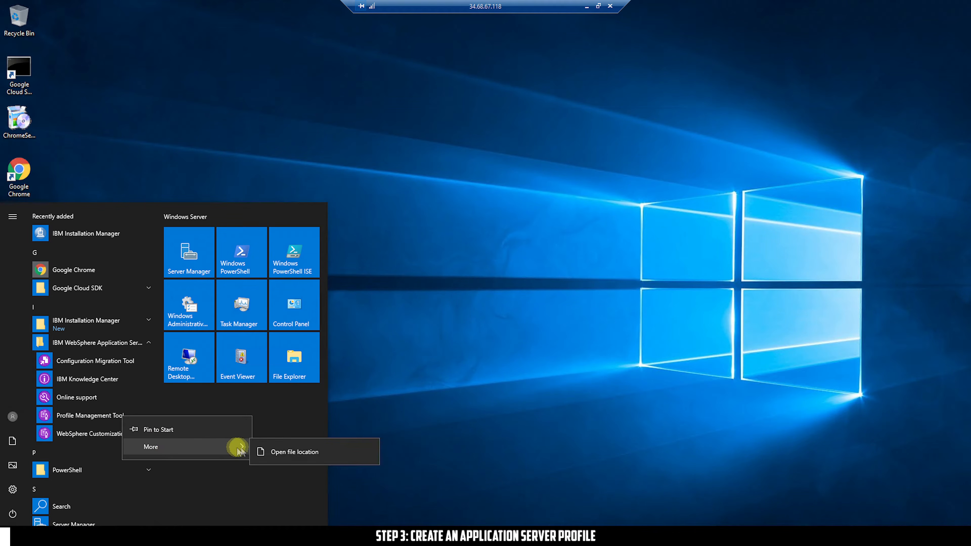
{"action": "left_click", "coordinate": [289, 452]}
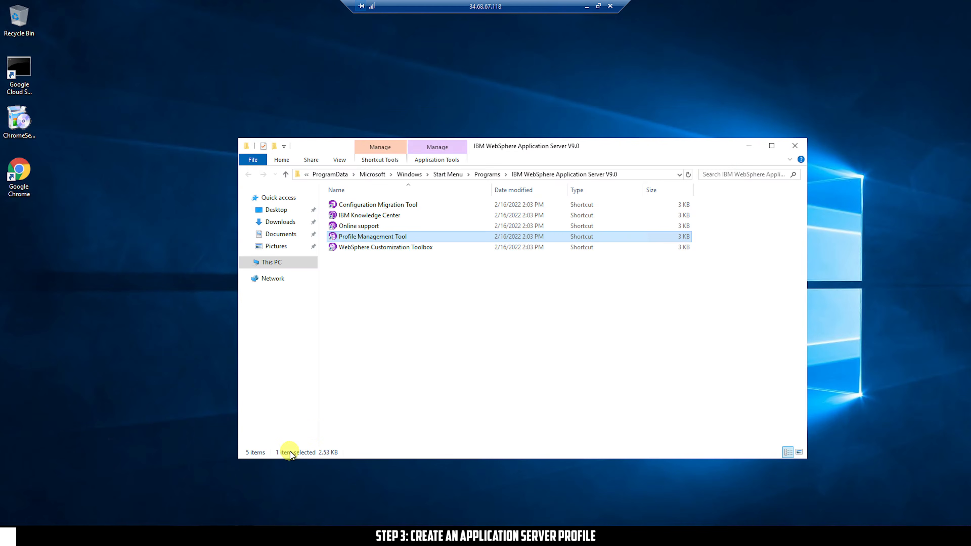
{"action": "right_click", "coordinate": [402, 237]}
{"action": "left_click", "coordinate": [451, 285]}
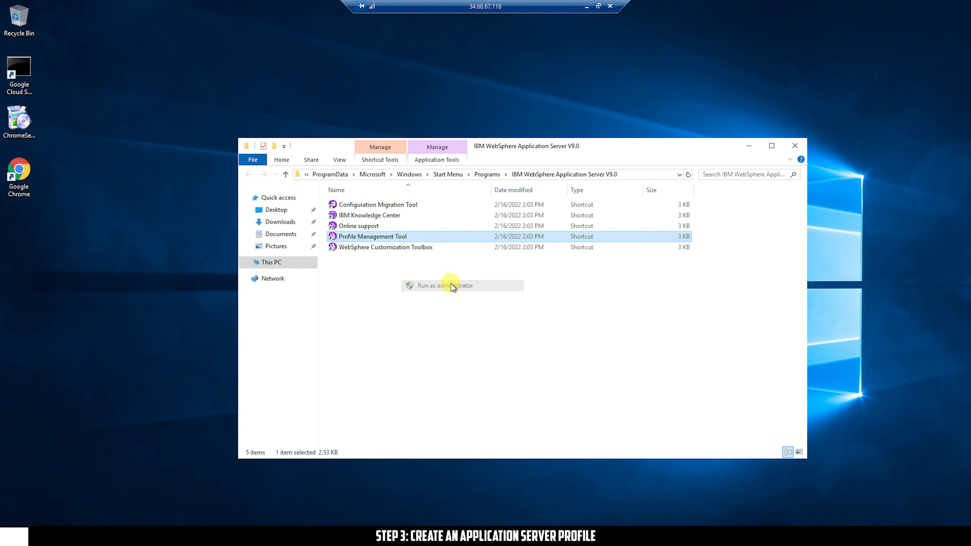
{"action": "left_click", "coordinate": [422, 332]}
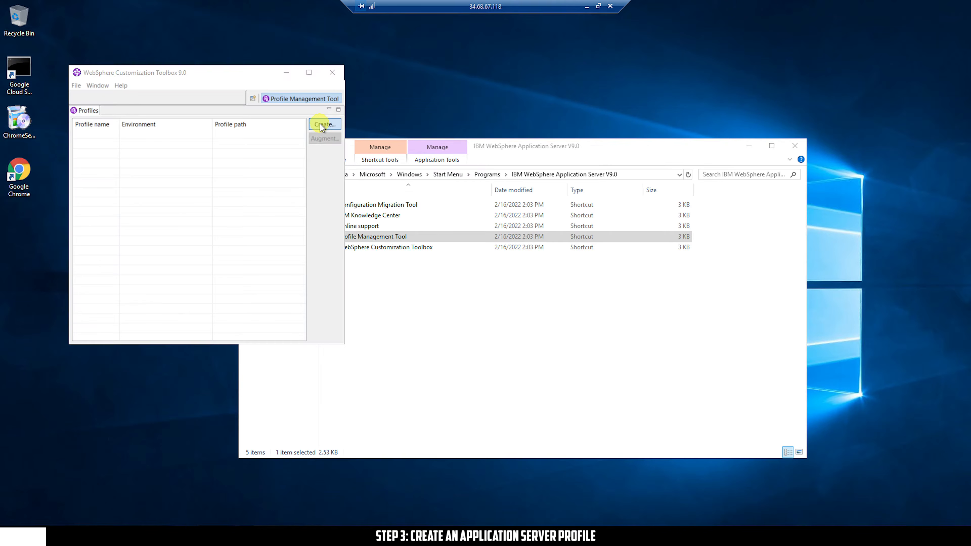
Create an Application server profile with Advanced profile creation and proceed to Optional Application Deployment
{"action": "left_click", "coordinate": [320, 124]}
{"action": "left_click_drag", "start_coordinate": [216, 3], "coordinate": [289, 93]}
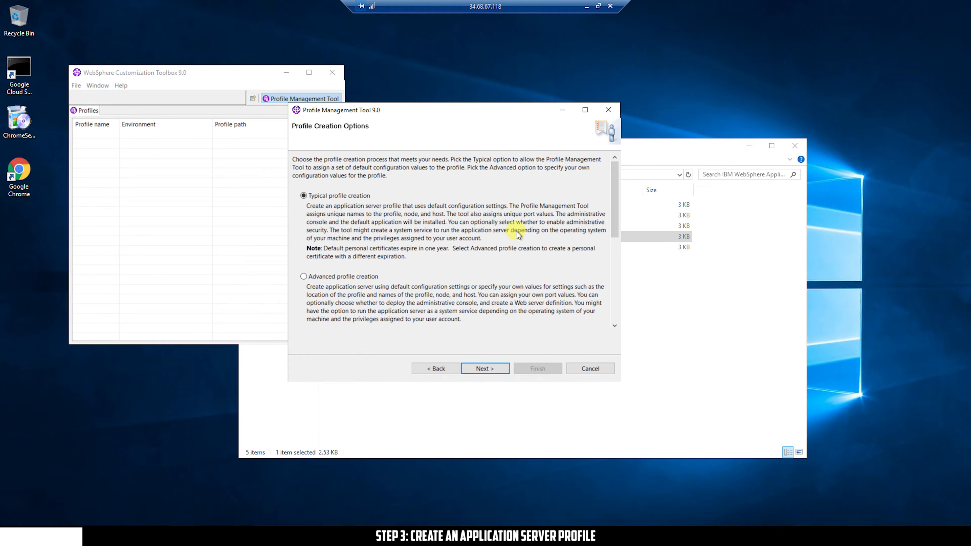
{"action": "left_click_drag", "start_coordinate": [615, 200], "coordinate": [613, 219]}
{"action": "left_click", "coordinate": [359, 198]}
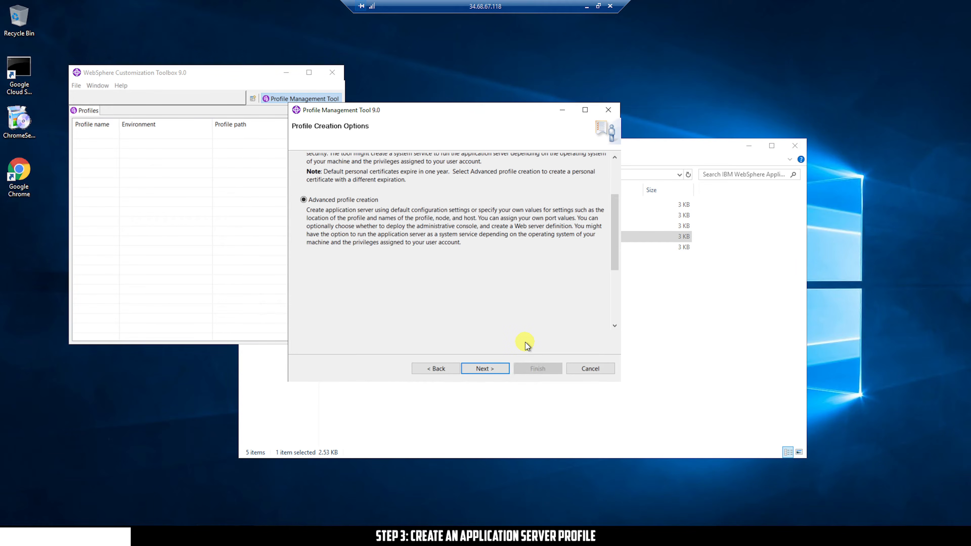
{"action": "left_click", "coordinate": [485, 368]}
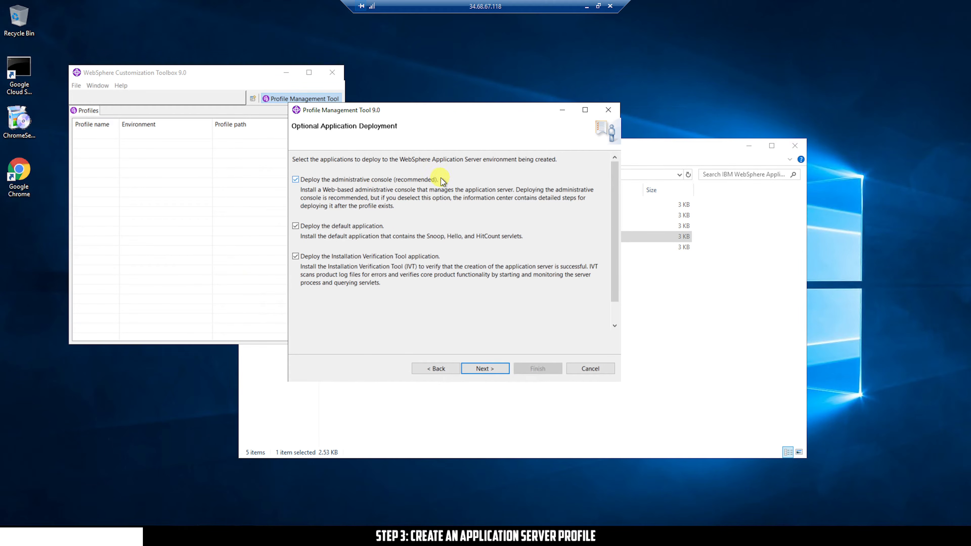
Uncheck the default application and Installation Verification Tool so only the administrative console is deployed
{"action": "left_click", "coordinate": [344, 226]}
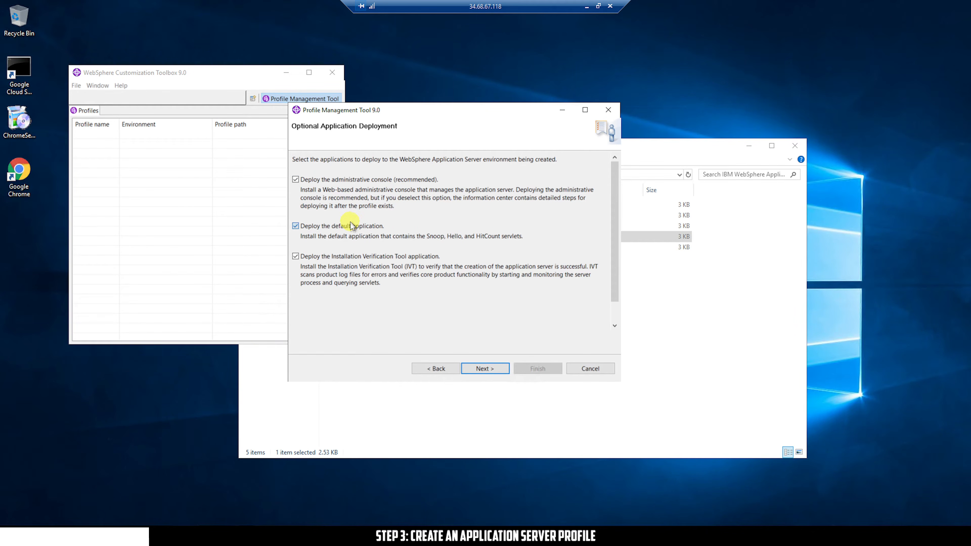
{"action": "left_click", "coordinate": [347, 257]}
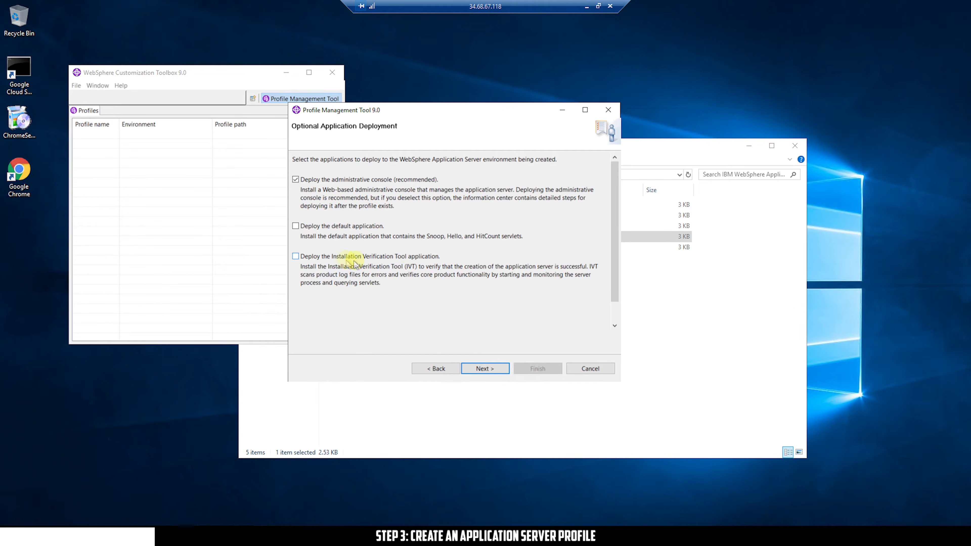
{"action": "left_click", "coordinate": [485, 368]}
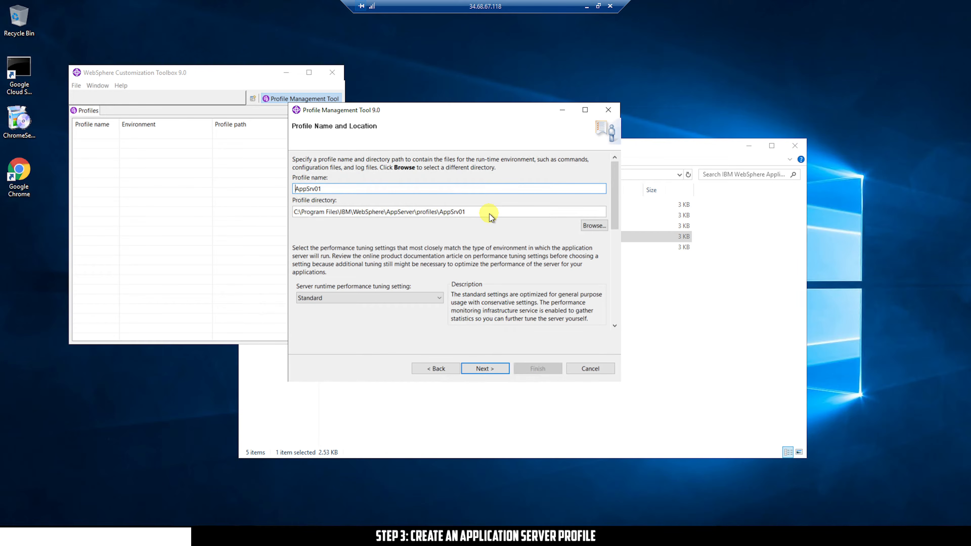
Set the AppSrv01 server runtime performance tuning to Development
{"action": "left_click", "coordinate": [429, 298]}
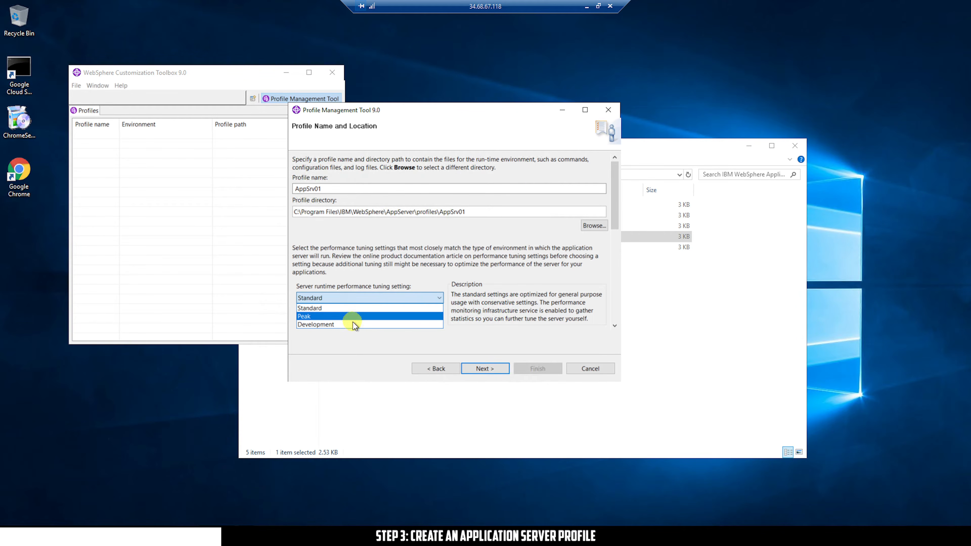
{"action": "left_click", "coordinate": [367, 325]}
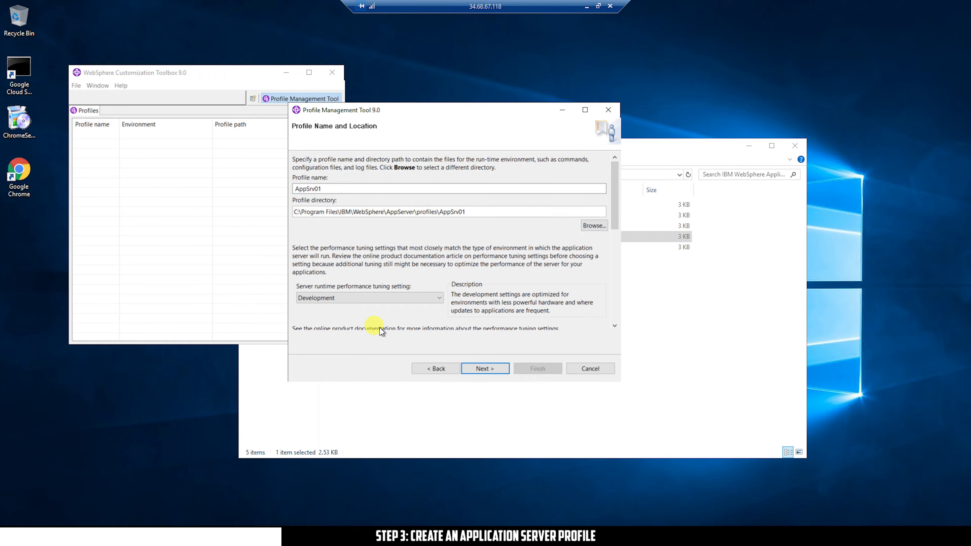
{"action": "left_click", "coordinate": [485, 368]}
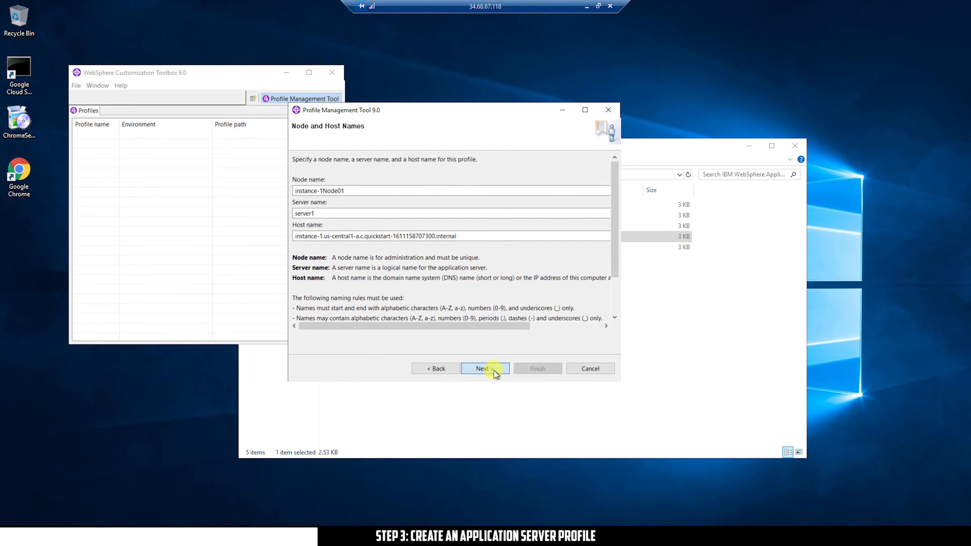
Accept the default node and host names, with administrative security left disabled
{"action": "left_click", "coordinate": [485, 368]}
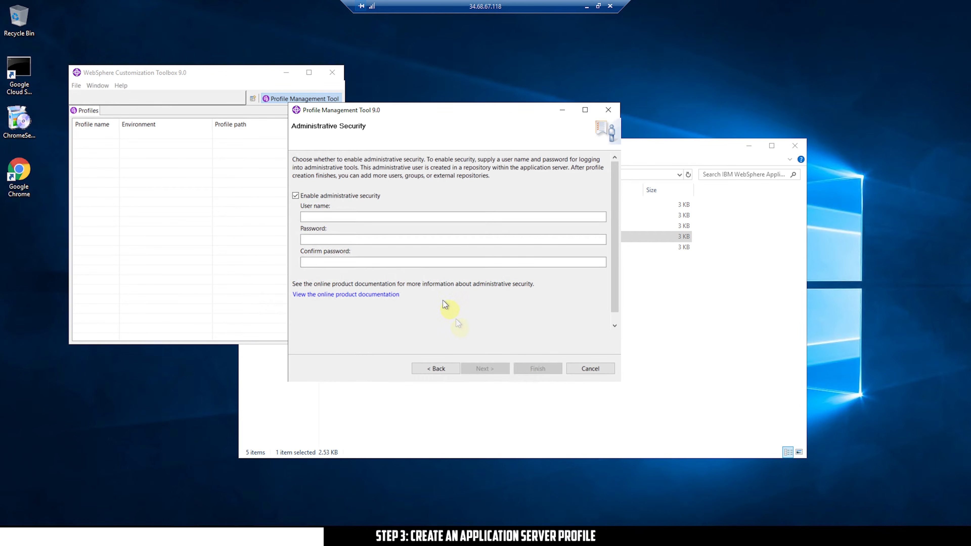
{"action": "left_click", "coordinate": [370, 195]}
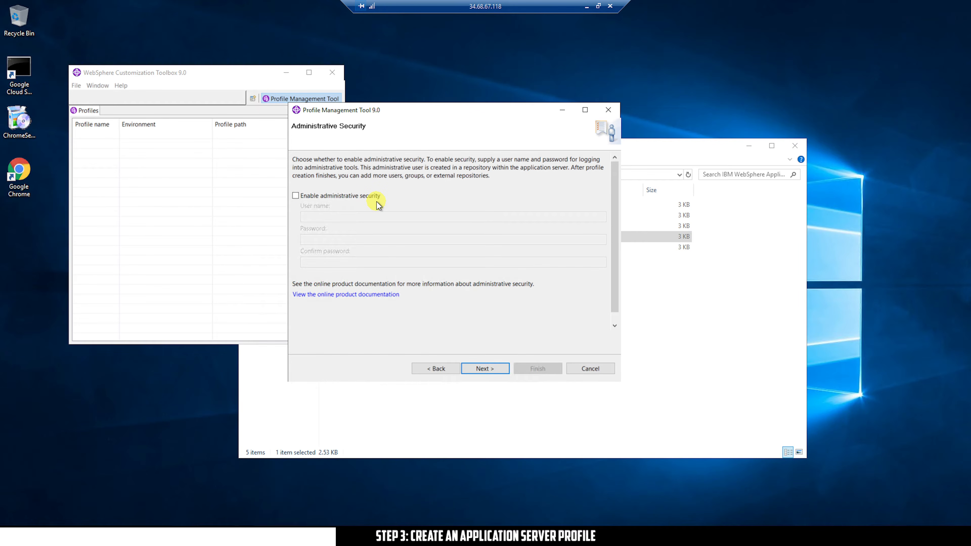
{"action": "left_click", "coordinate": [367, 196]}
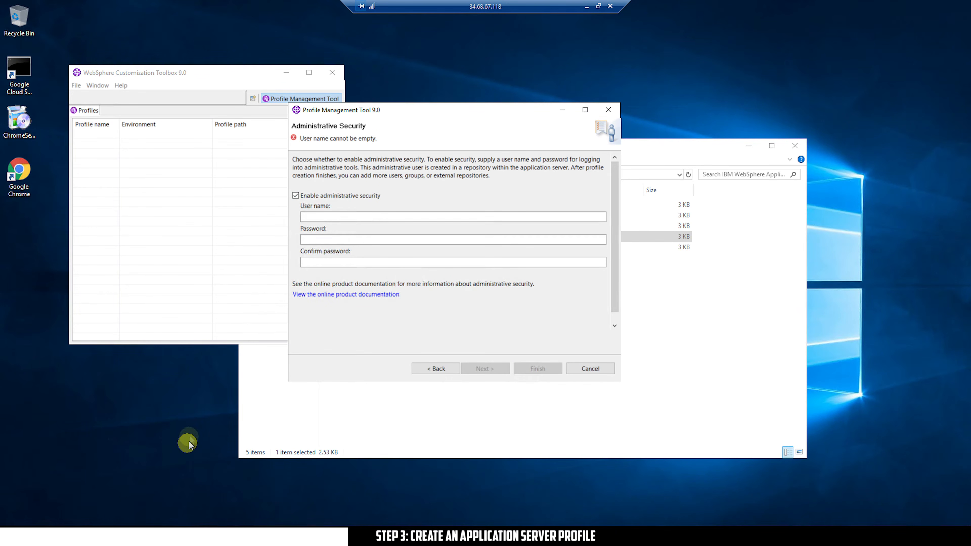
{"action": "left_click", "coordinate": [366, 196]}
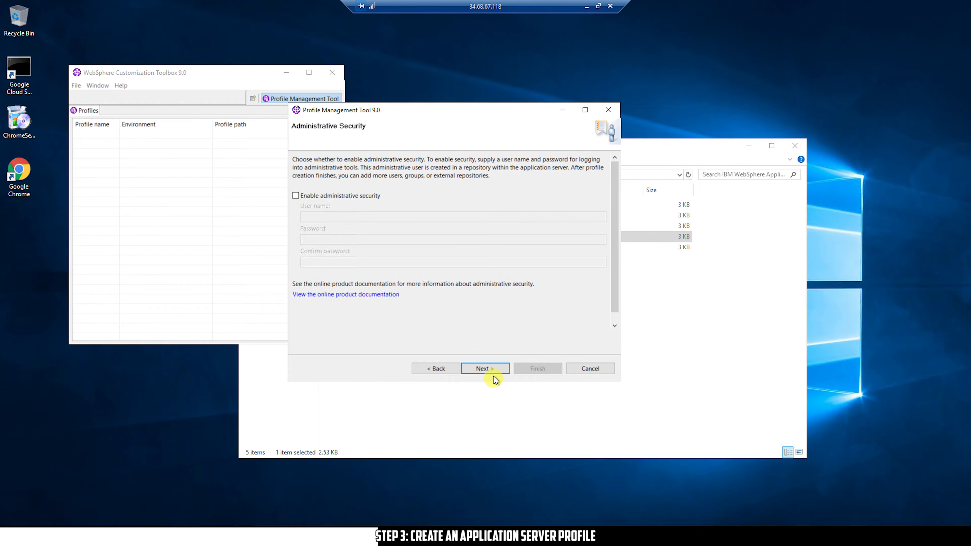
Keep the default certificates and keystore password on both Security Certificate pages
{"action": "left_click", "coordinate": [495, 370]}
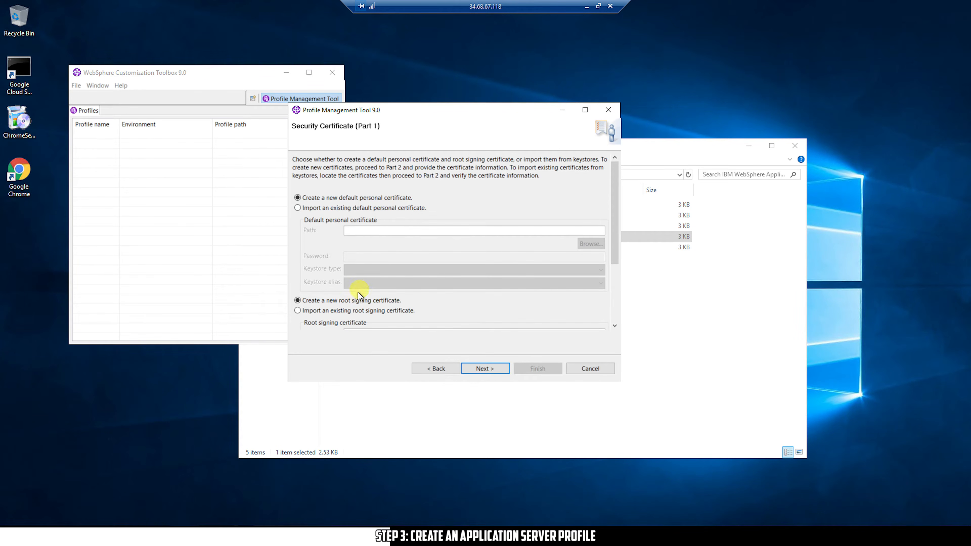
{"action": "left_click", "coordinate": [497, 369]}
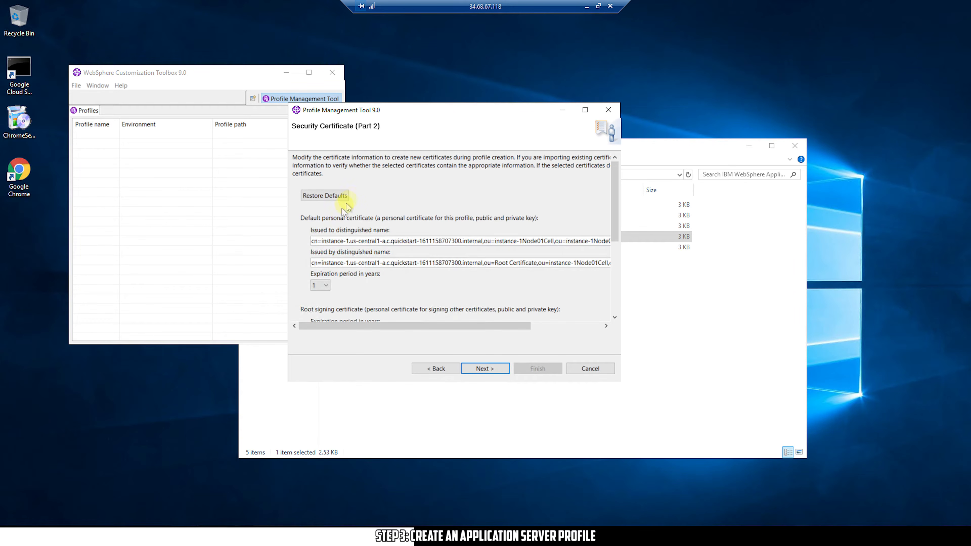
{"action": "left_click_drag", "start_coordinate": [613, 218], "coordinate": [614, 325]}
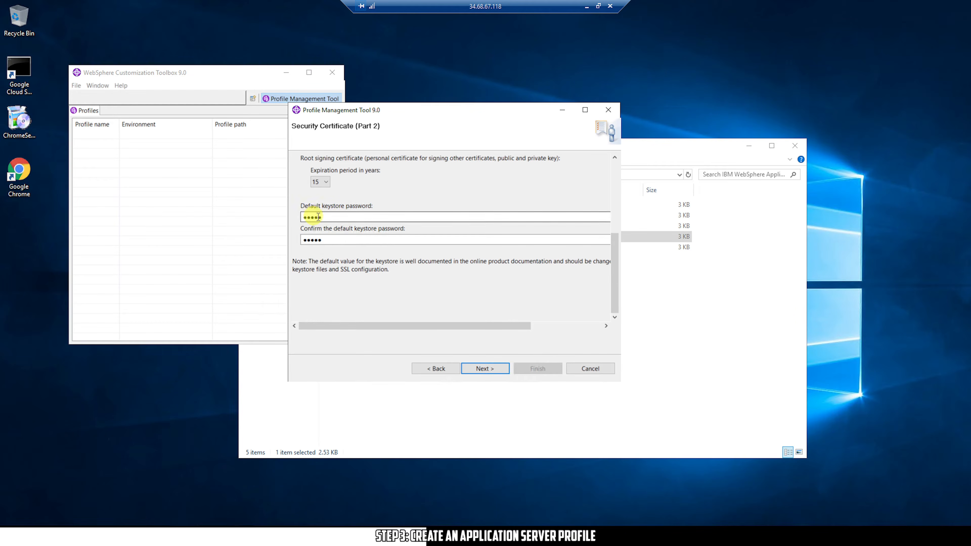
{"action": "left_click", "coordinate": [496, 368]}
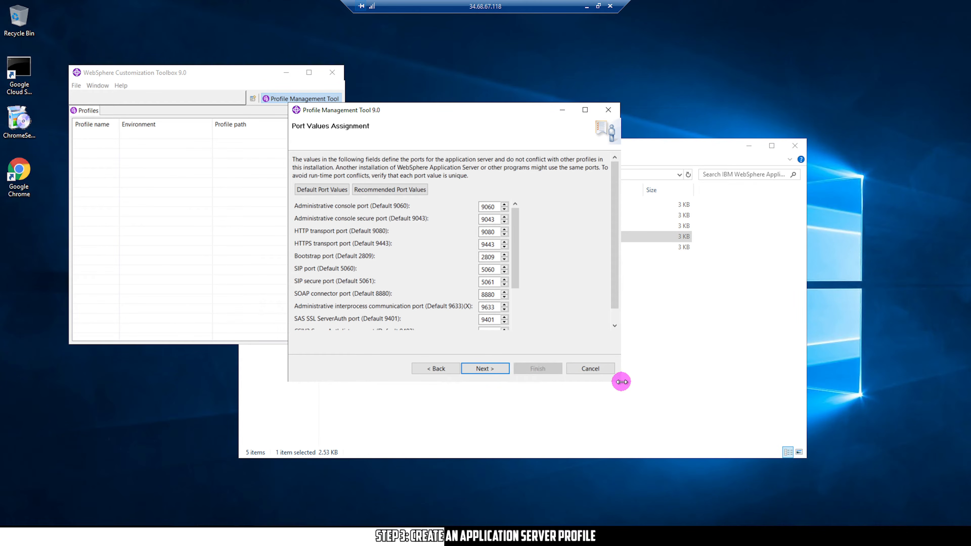
Enlarge the wizard to show every port and keep the defaults, including HTTP transport 9080
{"action": "left_click_drag", "start_coordinate": [621, 381], "coordinate": [620, 382]}
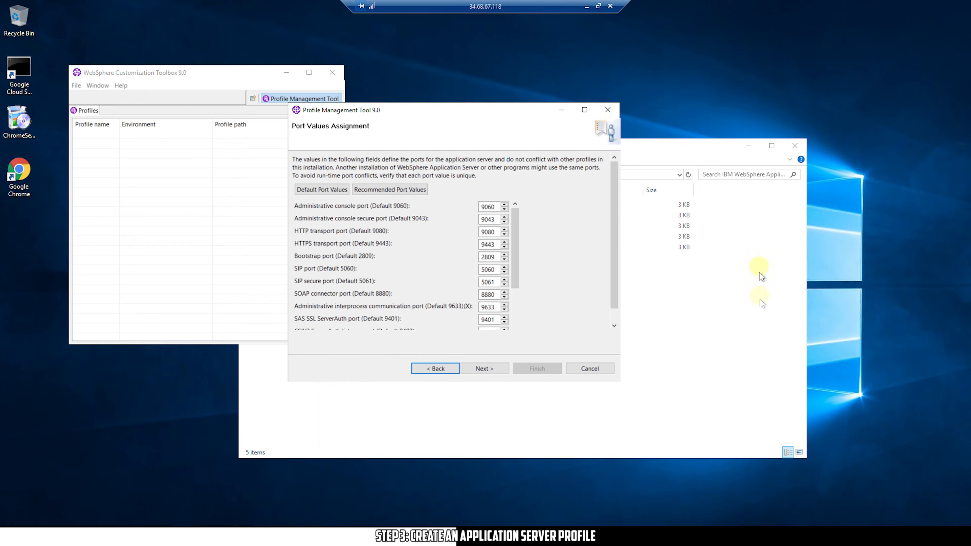
{"action": "left_click_drag", "start_coordinate": [620, 382], "coordinate": [623, 427]}
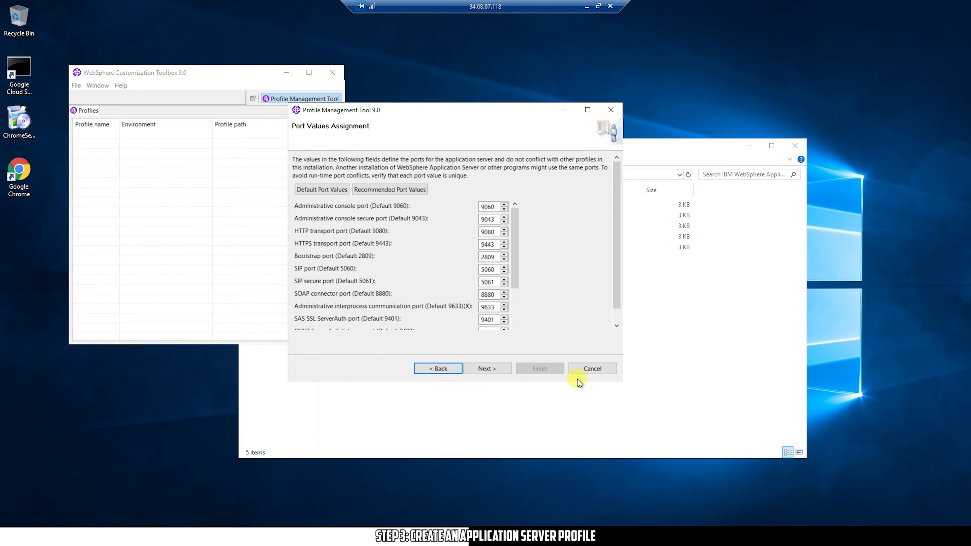
{"action": "left_click_drag", "start_coordinate": [577, 384], "coordinate": [579, 481]}
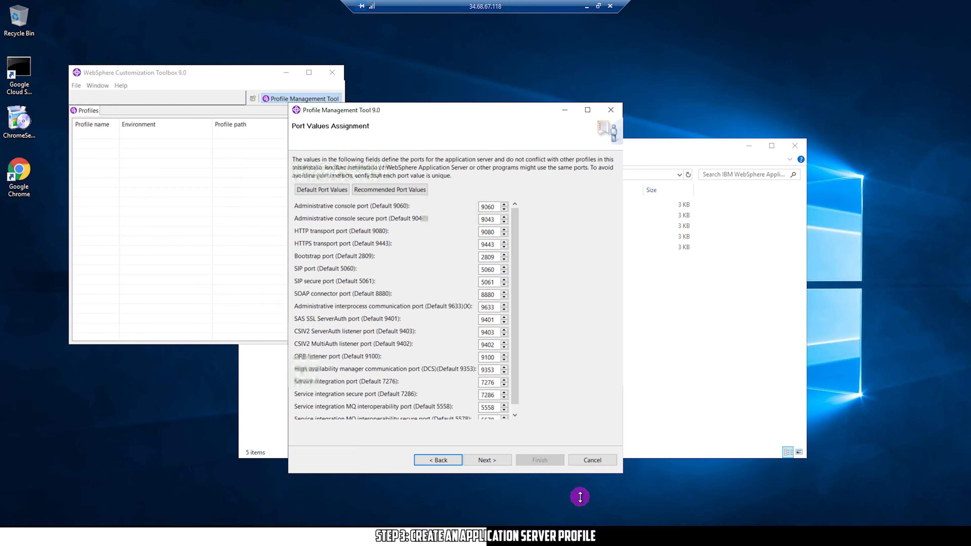
{"action": "left_click_drag", "start_coordinate": [580, 506], "coordinate": [579, 505]}
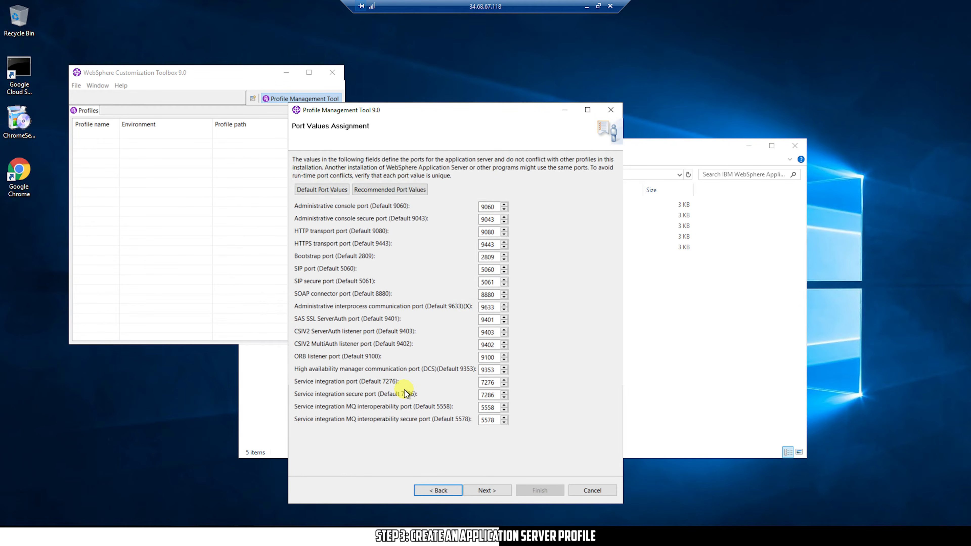
{"action": "left_click", "coordinate": [495, 207]}
{"action": "key", "text": "Tab"}
{"action": "key", "text": "Tab"}
{"action": "left_click", "coordinate": [493, 488]}
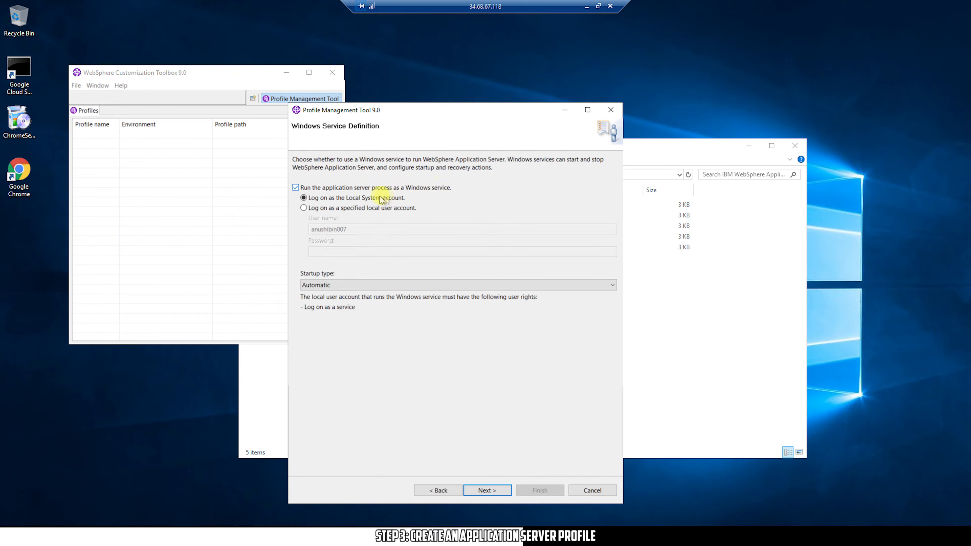
Keep the Windows service running under Local System with Automatic startup type
{"action": "left_click", "coordinate": [374, 285]}
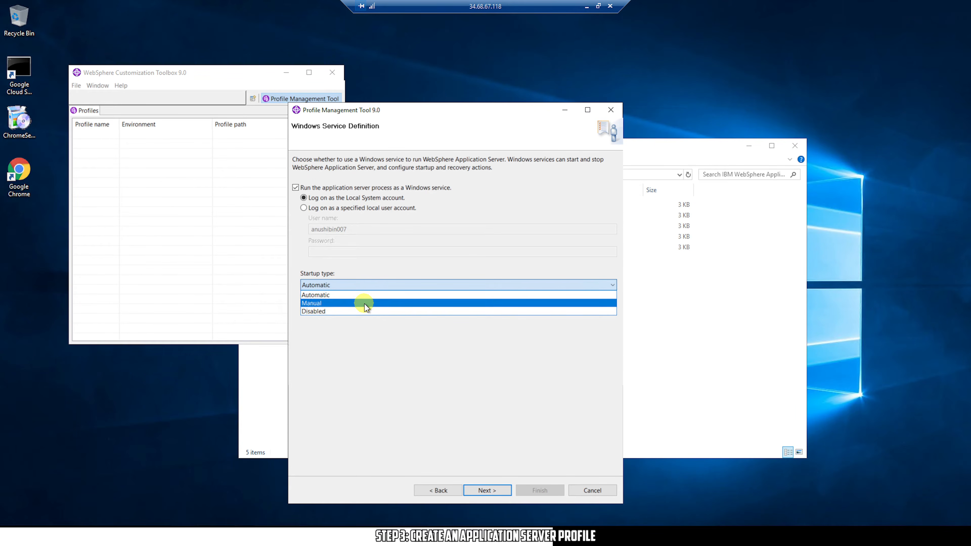
{"action": "left_click", "coordinate": [386, 283]}
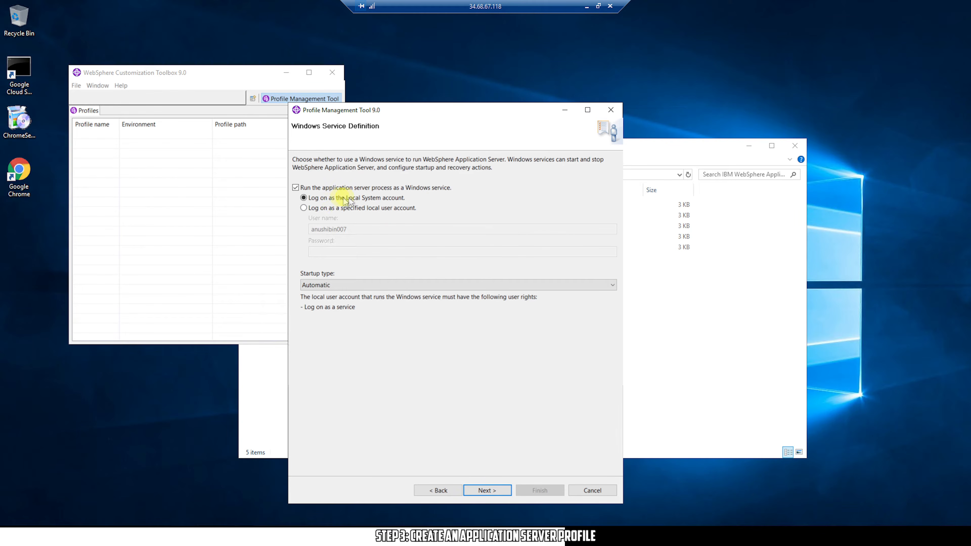
{"action": "left_click", "coordinate": [497, 488]}
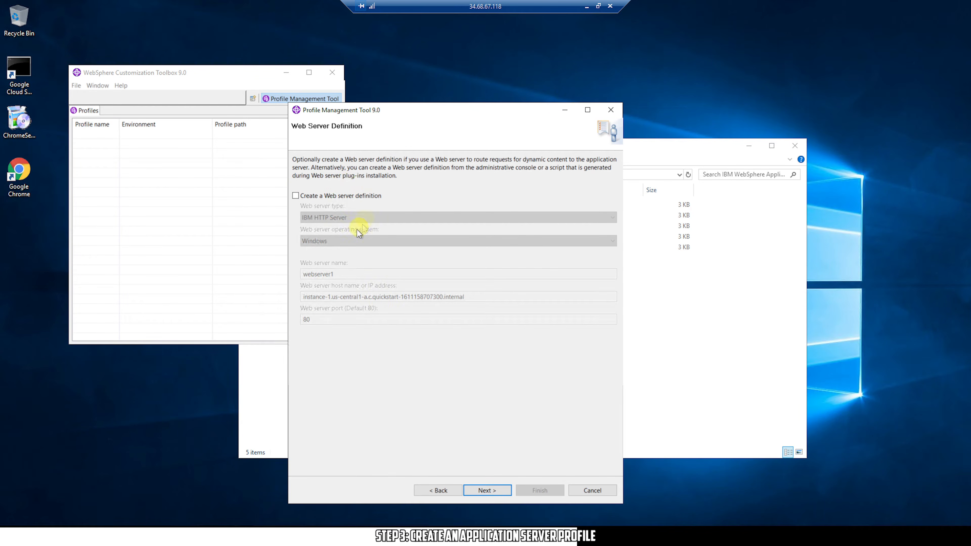
Skip the web server definition, review the enlarged Profile Creation Summary, and create AppSrv01
{"action": "left_click", "coordinate": [487, 491]}
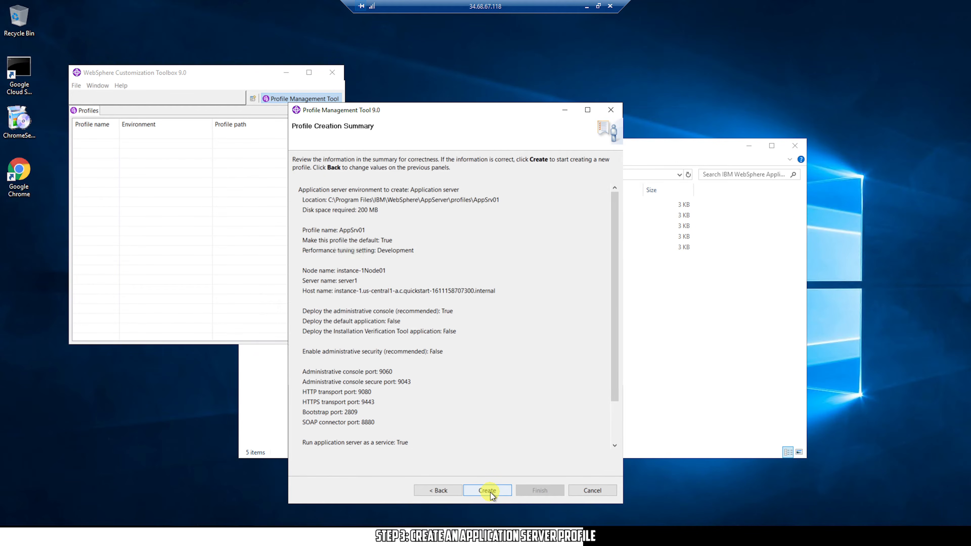
{"action": "left_click_drag", "start_coordinate": [548, 102], "coordinate": [549, 28]}
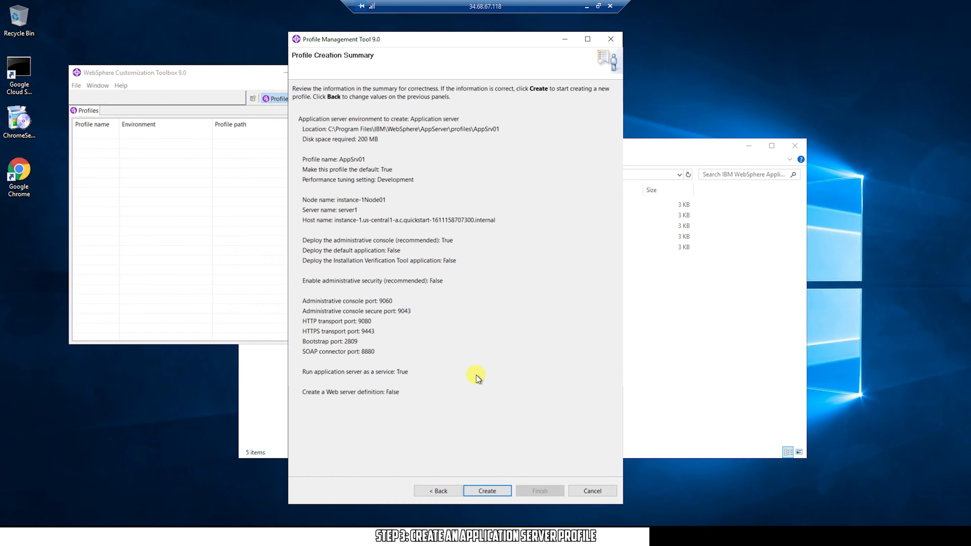
{"action": "left_click", "coordinate": [491, 489]}
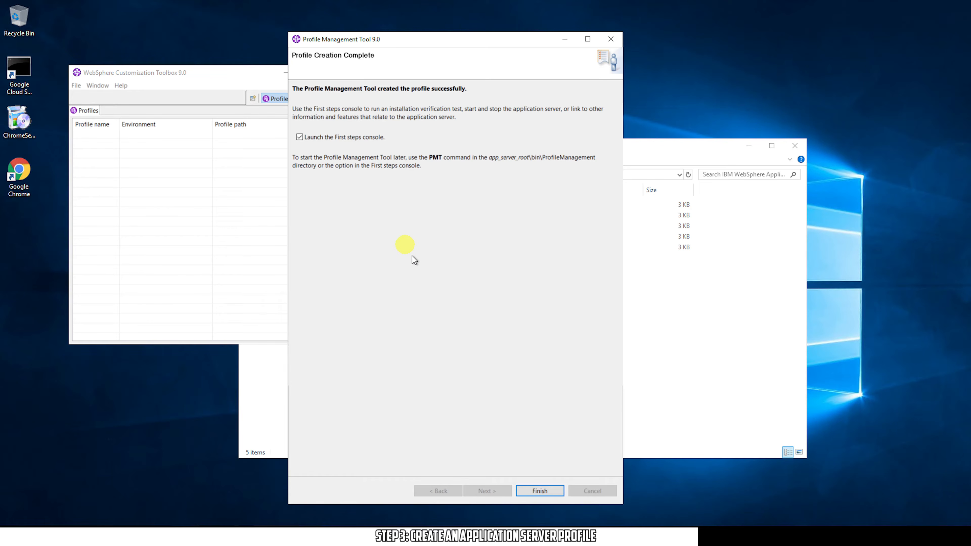
Finish without the First steps console, verify AppSrv01 is listed, and close the Toolbox and Explorer
{"action": "left_click", "coordinate": [363, 137]}
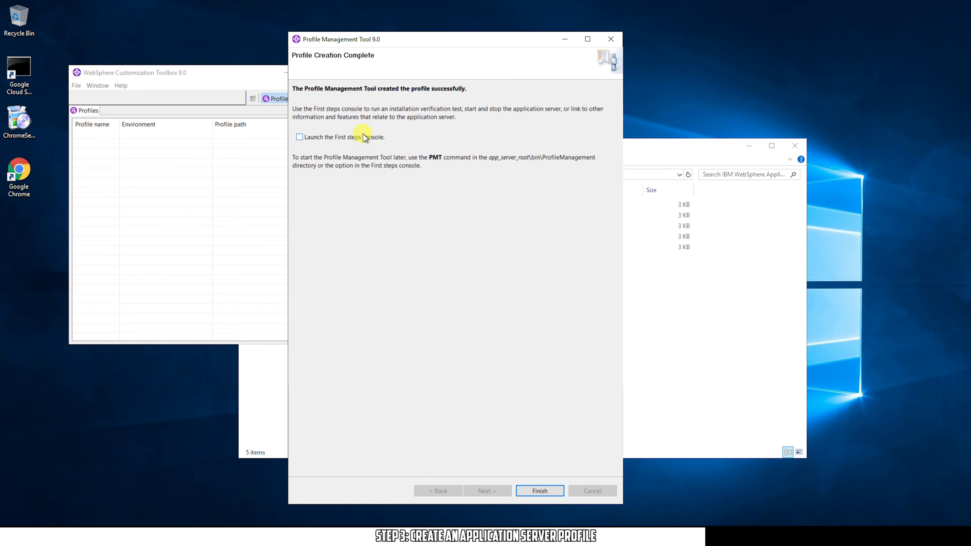
{"action": "left_click", "coordinate": [546, 493]}
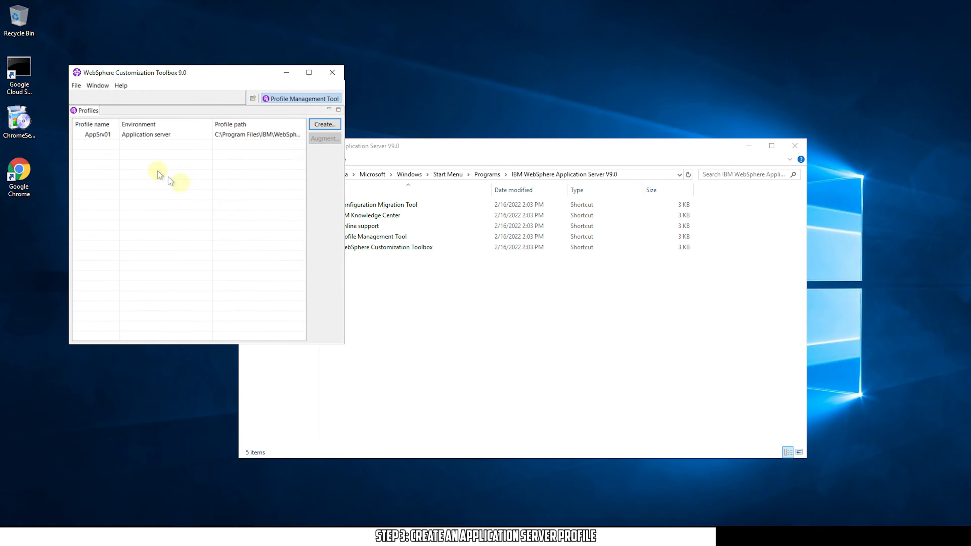
{"action": "left_click", "coordinate": [258, 141]}
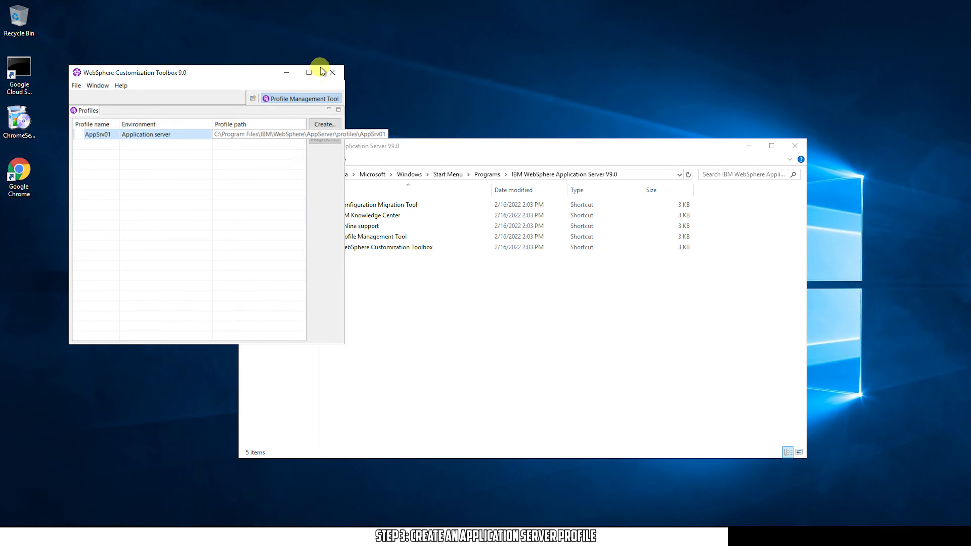
{"action": "left_click", "coordinate": [332, 72]}
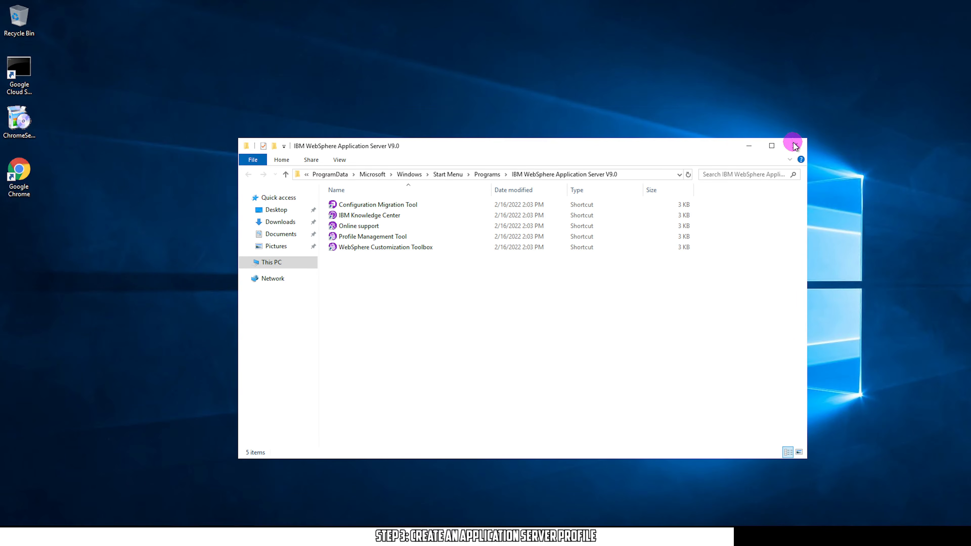
{"action": "left_click", "coordinate": [793, 145]}
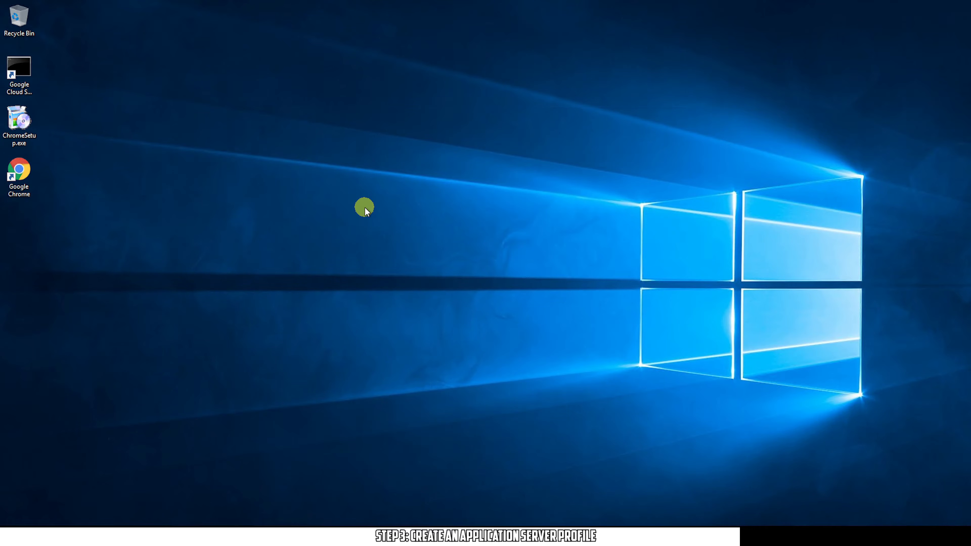
Search 'services' from Start and launch the Services desktop app
{"action": "left_click", "coordinate": [9, 530]}
{"action": "type", "text": "services"}
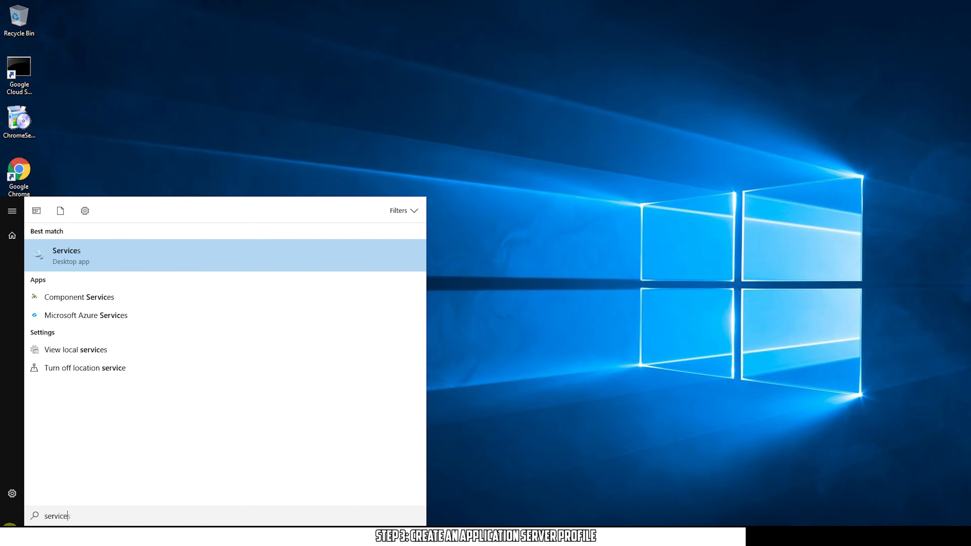
{"action": "left_click", "coordinate": [89, 253]}
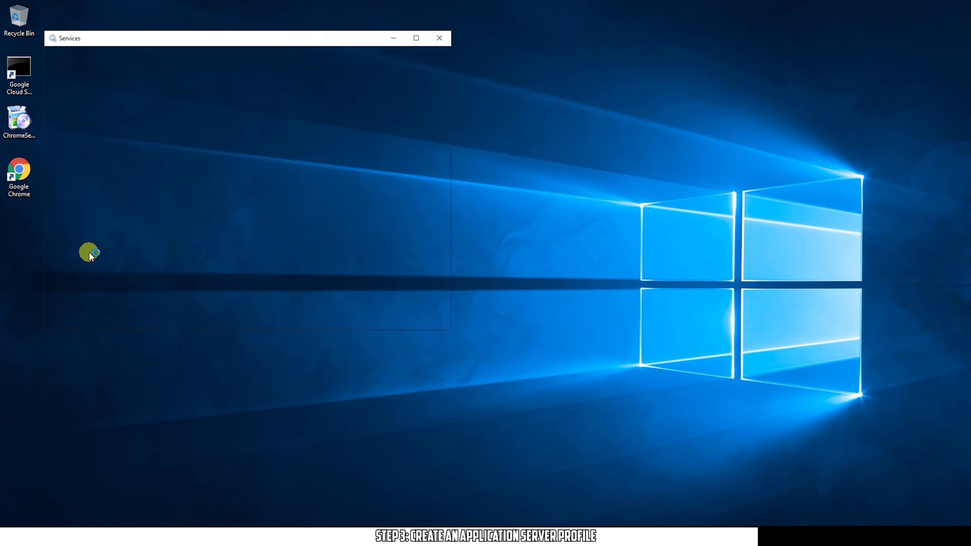
Start the IBM WebSphere Application Server V9.0 - instance-1Node01 service, then bring File Explorer forward
{"action": "left_click", "coordinate": [416, 37]}
{"action": "left_click", "coordinate": [224, 186]}
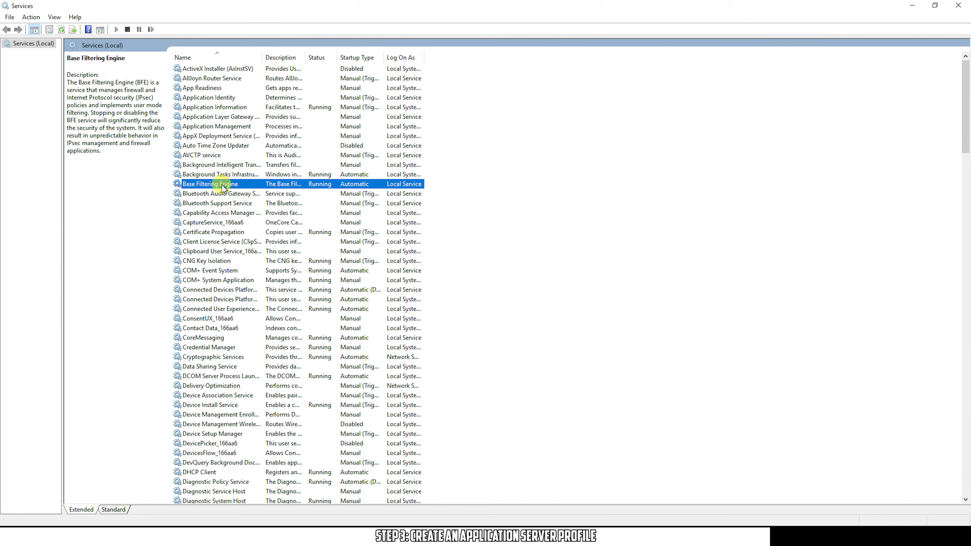
{"action": "key", "text": "i"}
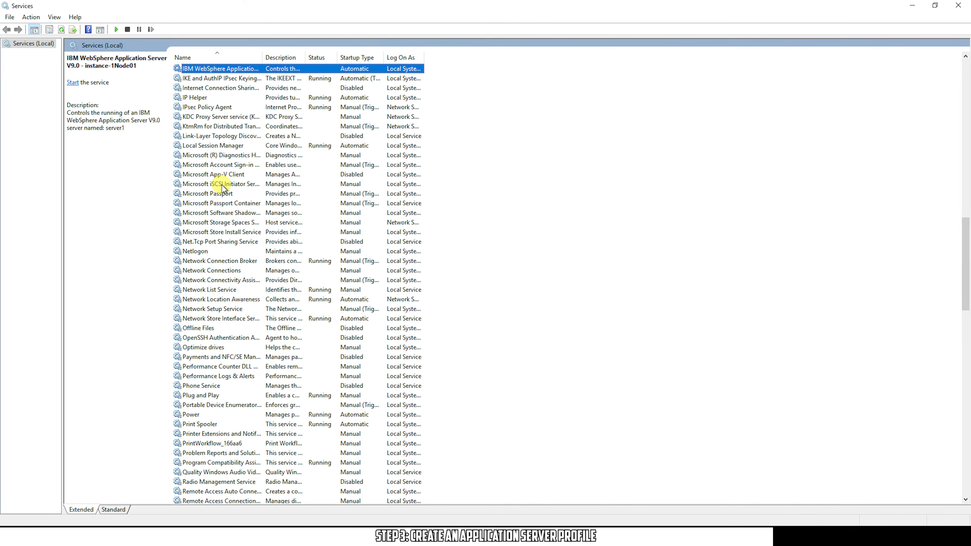
{"action": "double_click", "coordinate": [262, 56]}
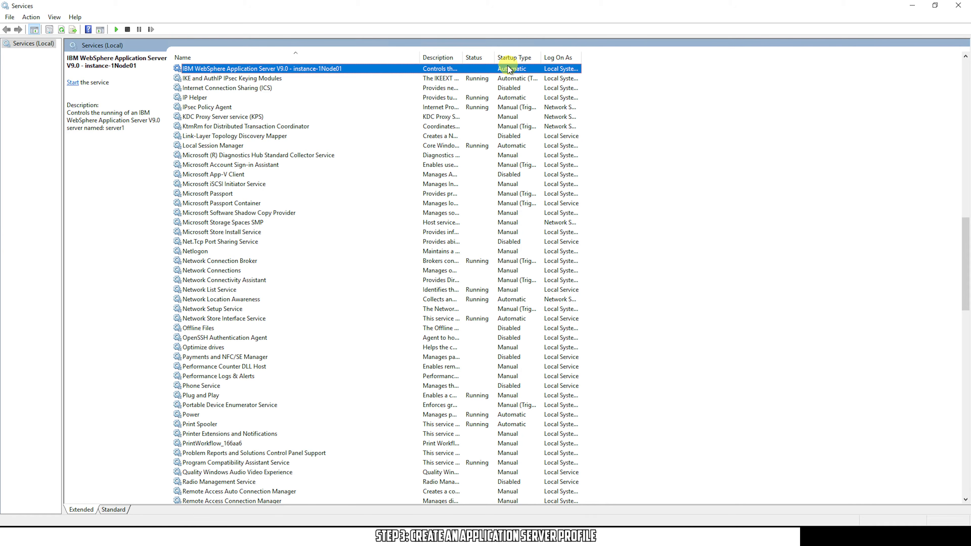
{"action": "right_click", "coordinate": [401, 69]}
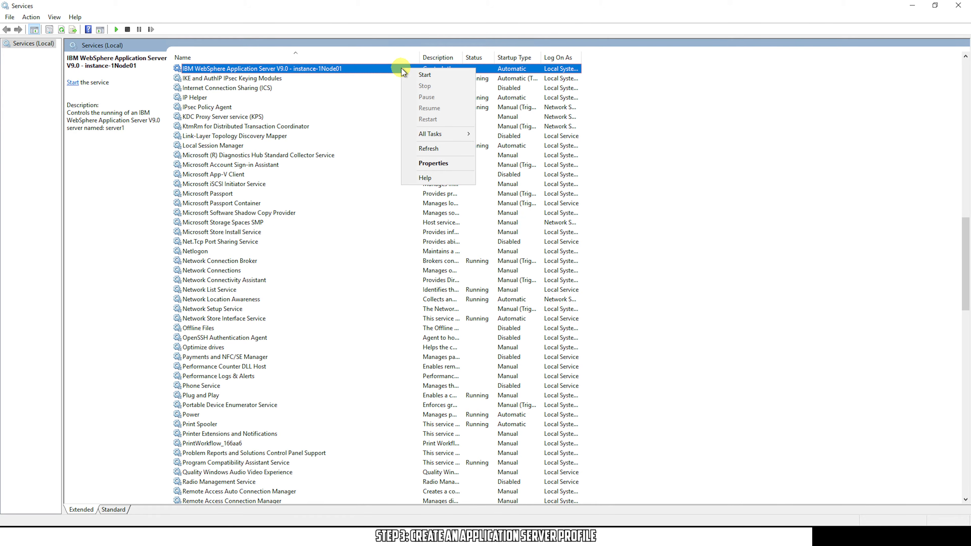
{"action": "left_click", "coordinate": [412, 73]}
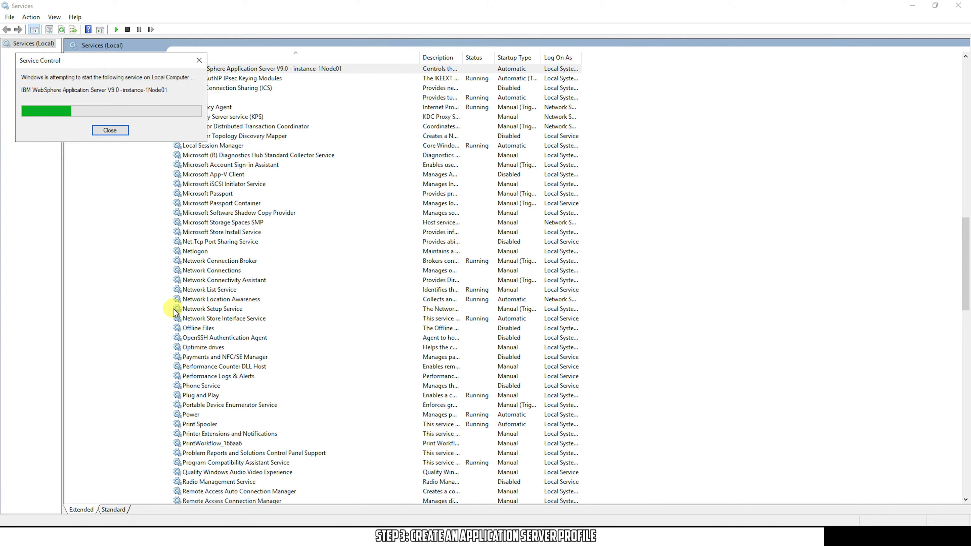
{"action": "left_click", "coordinate": [114, 536]}
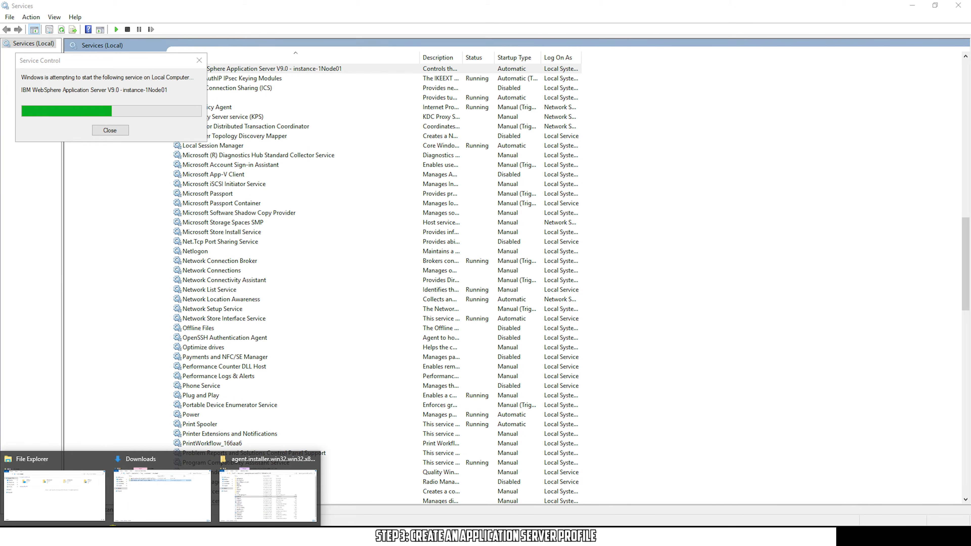
{"action": "left_click", "coordinate": [69, 497]}
Browse to profiles\AppSrv01\logs\server1 in File Explorer and open startServer.log in Notepad
{"action": "left_click", "coordinate": [170, 200]}
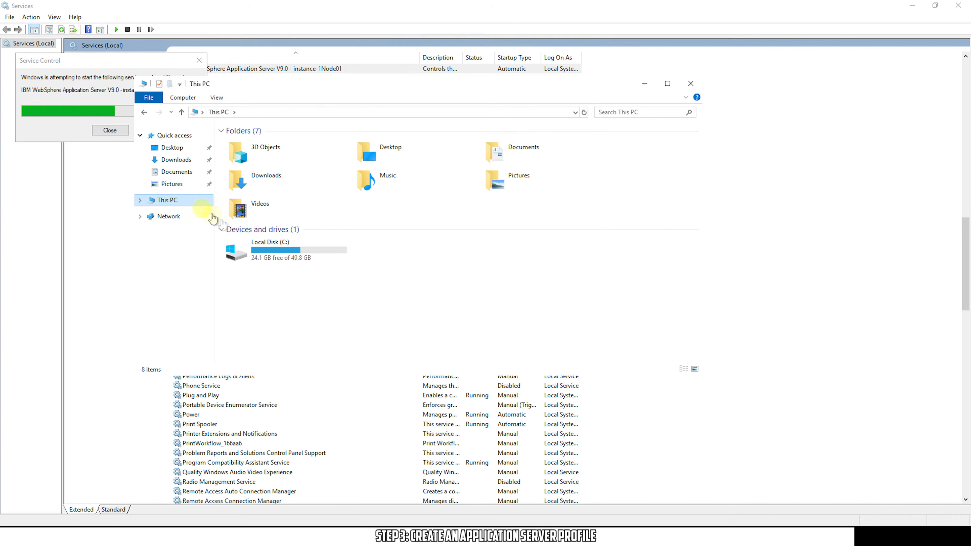
{"action": "double_click", "coordinate": [272, 249]}
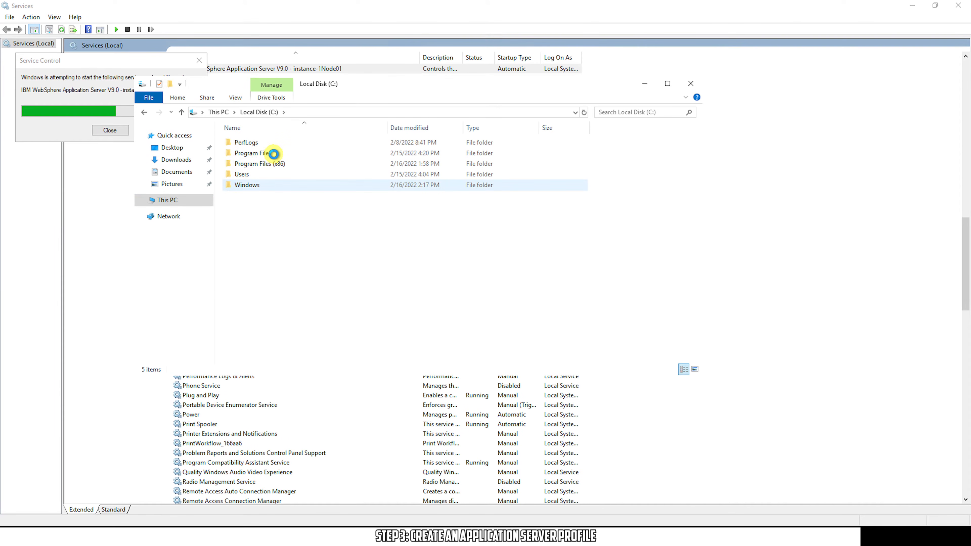
{"action": "double_click", "coordinate": [274, 153]}
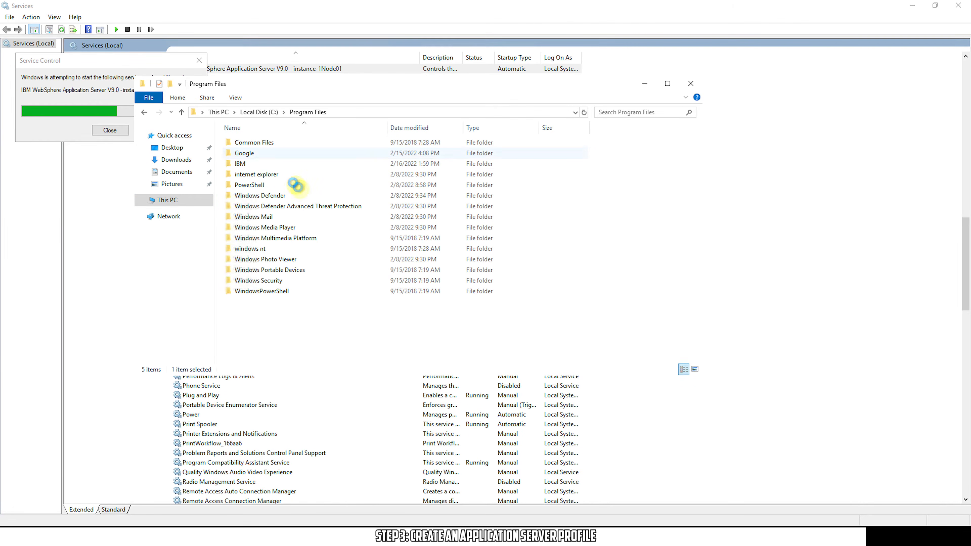
{"action": "double_click", "coordinate": [269, 163]}
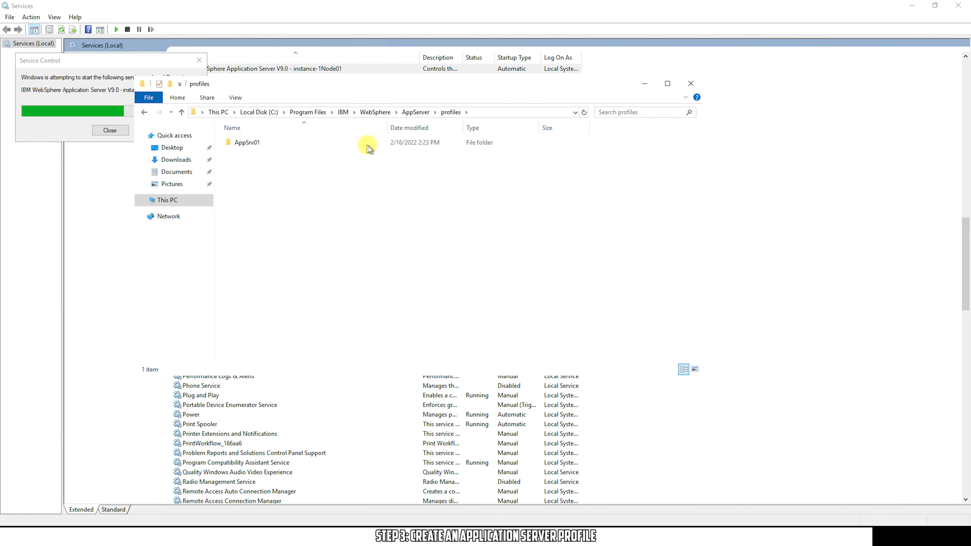
{"action": "left_click", "coordinate": [362, 143]}
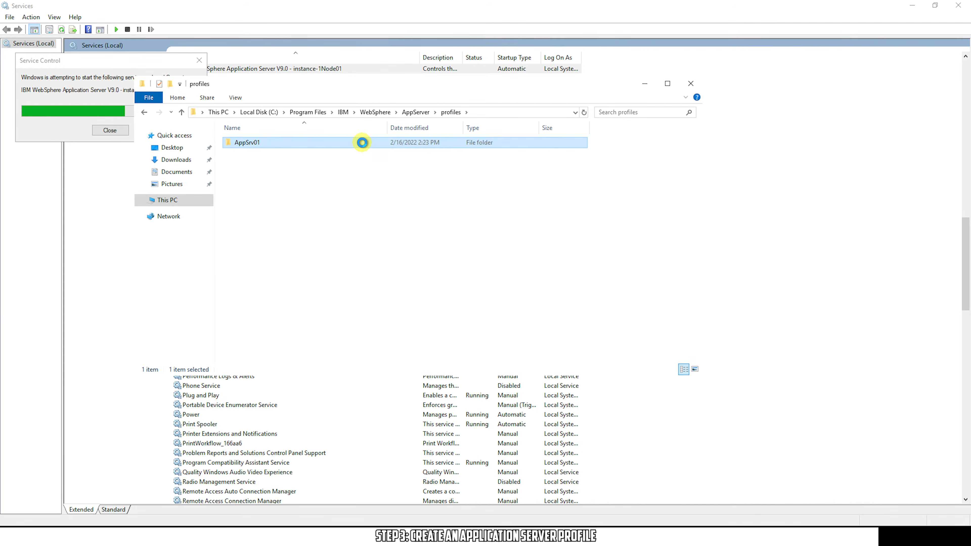
{"action": "double_click", "coordinate": [362, 142]}
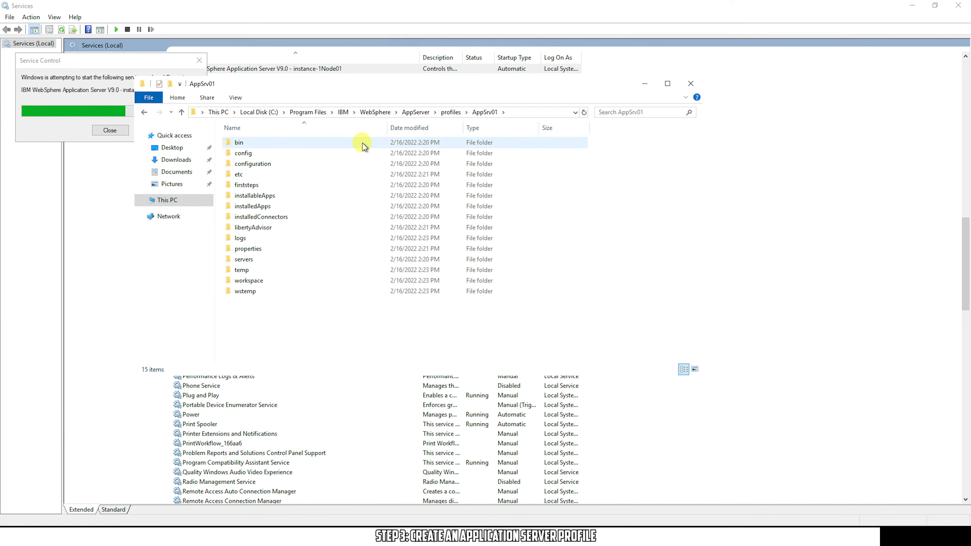
{"action": "double_click", "coordinate": [299, 238]}
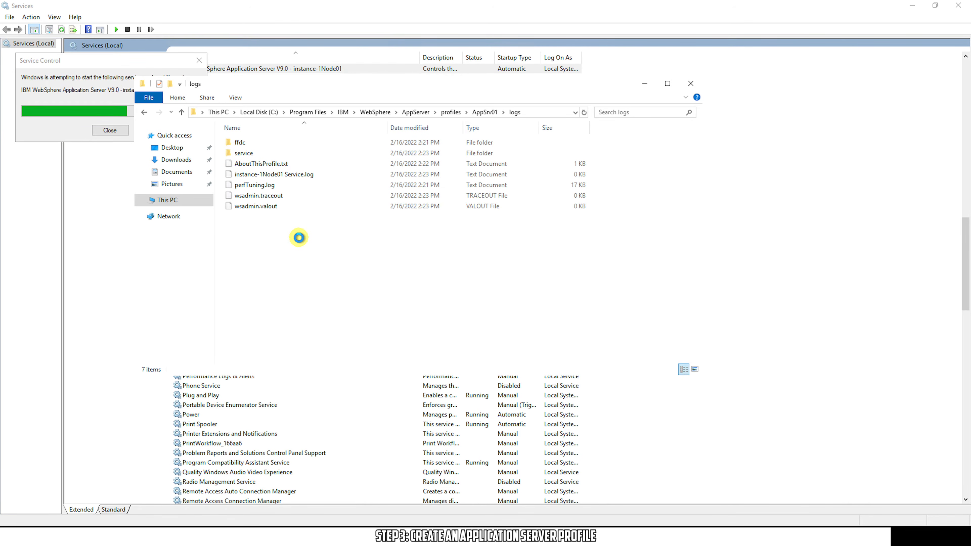
{"action": "left_click", "coordinate": [279, 153]}
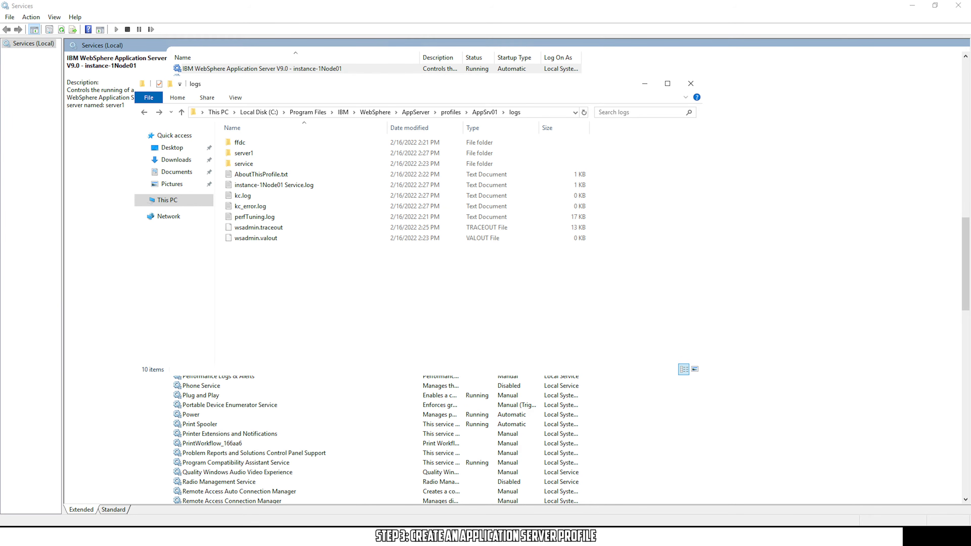
{"action": "left_click", "coordinate": [251, 152]}
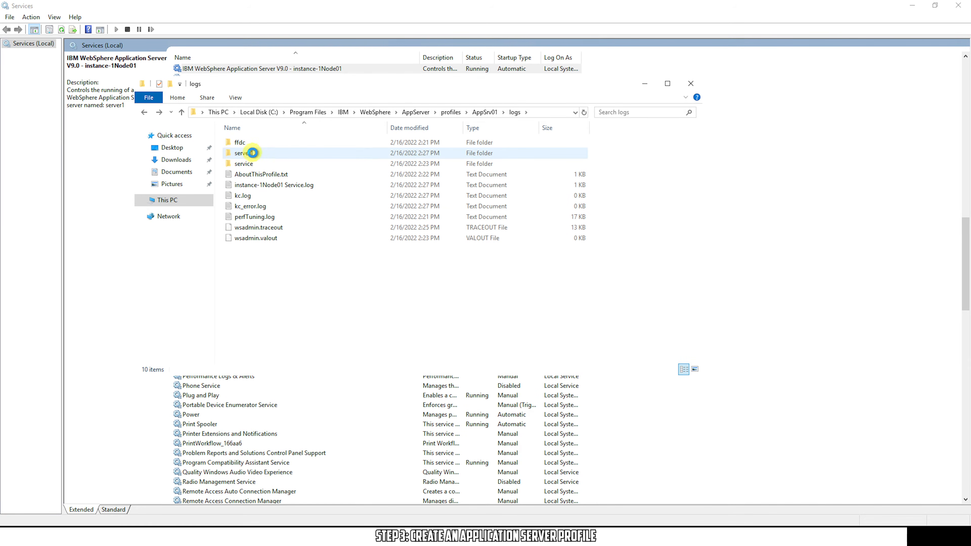
{"action": "double_click", "coordinate": [267, 152]}
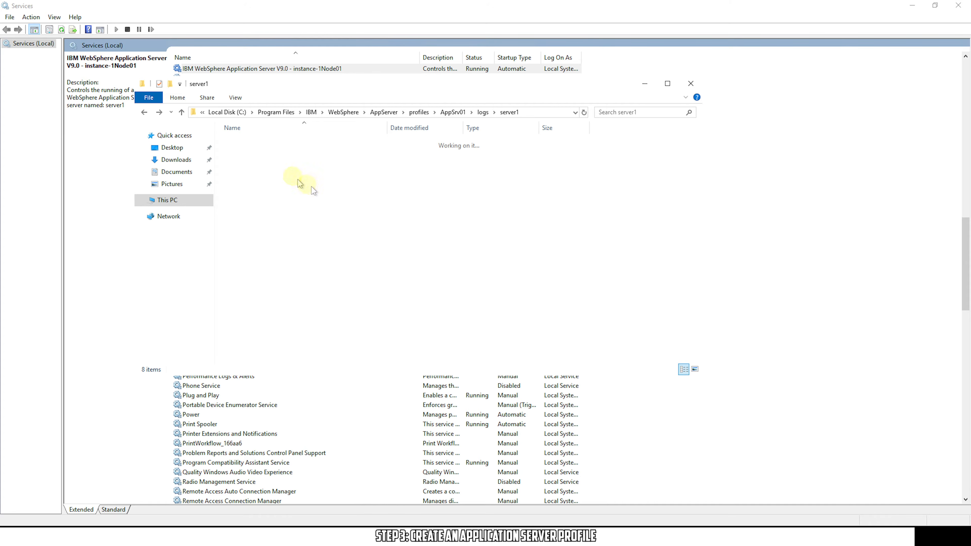
{"action": "double_click", "coordinate": [282, 176]}
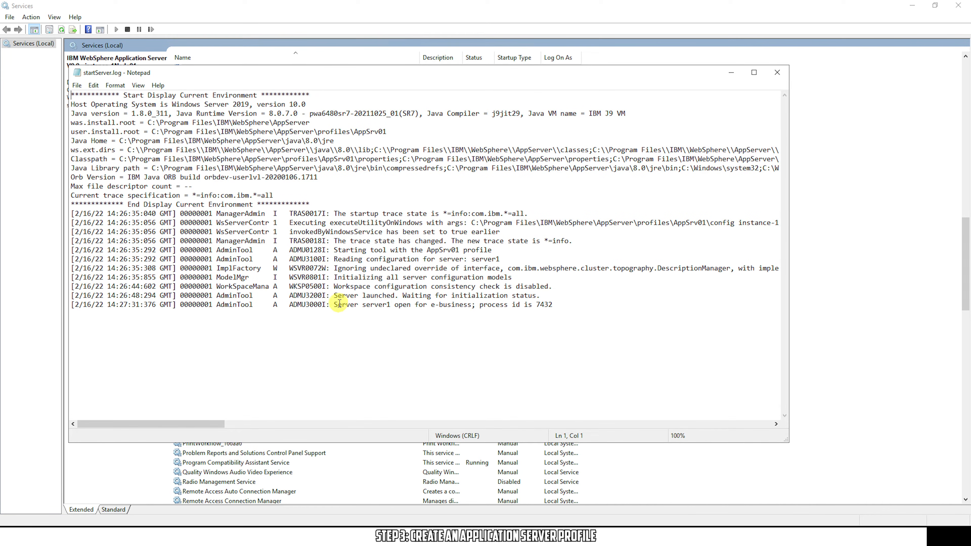
Highlight the last log line showing server1 open for e-business, process id 7432
{"action": "left_click_drag", "start_coordinate": [333, 304], "coordinate": [553, 305]}
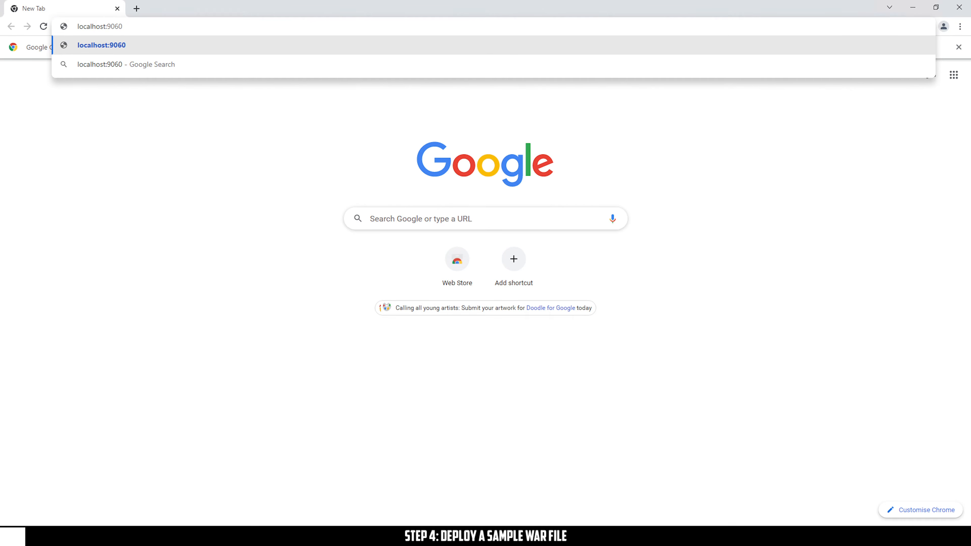
Load localhost:9060/ibm/console in Chrome to reach the admin console login page
{"action": "type", "text": "/ibm/co"}
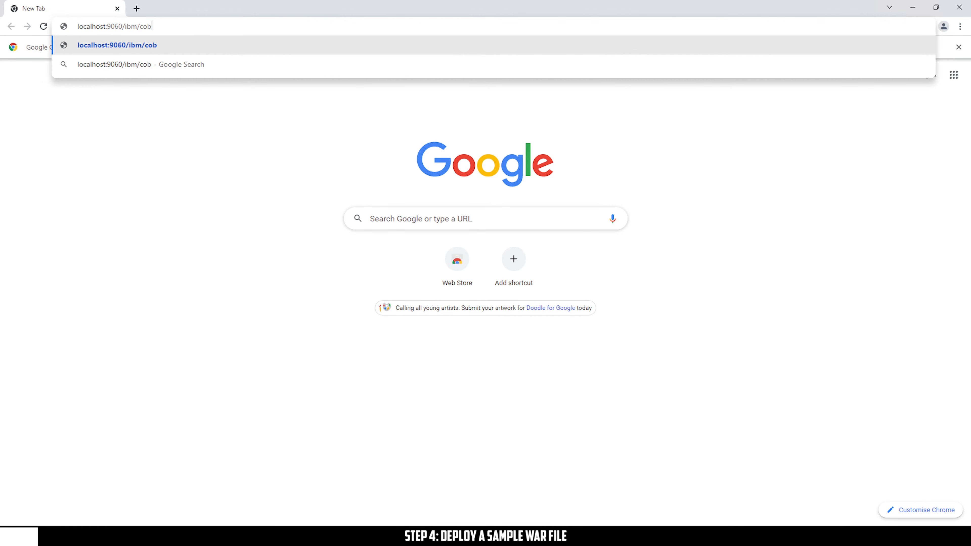
{"action": "type", "text": "nsole"}
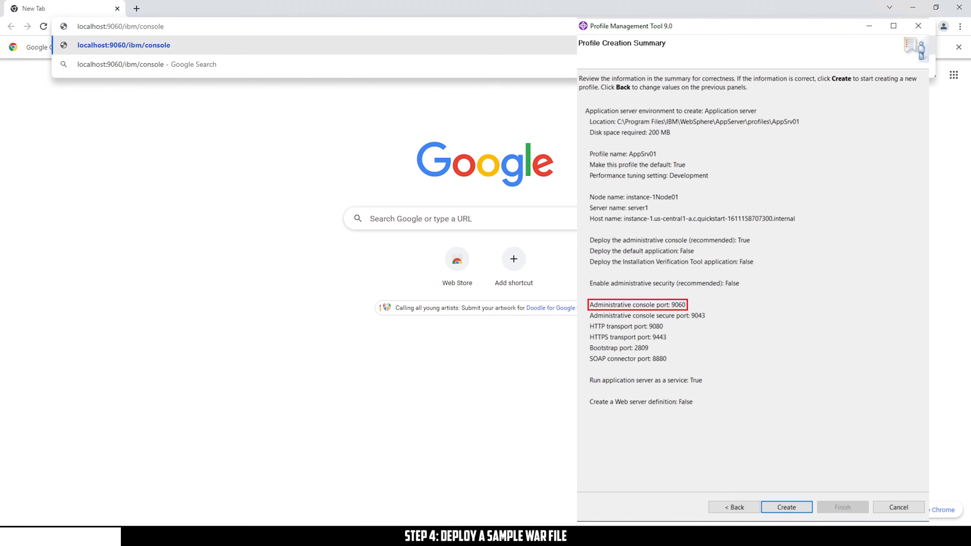
{"action": "key", "text": "Return"}
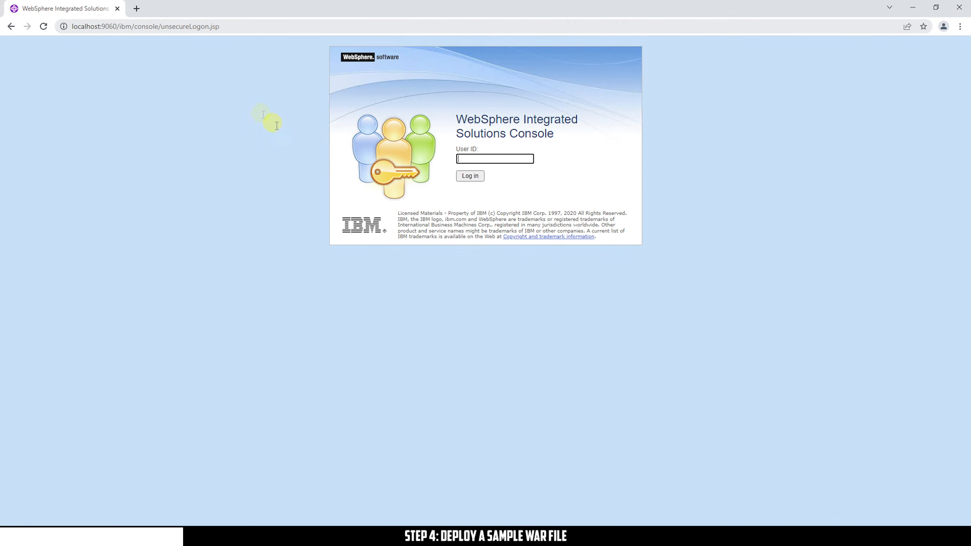
Log in and open Applications > Application Types > WebSphere enterprise applications, listing only query
{"action": "left_click", "coordinate": [476, 176]}
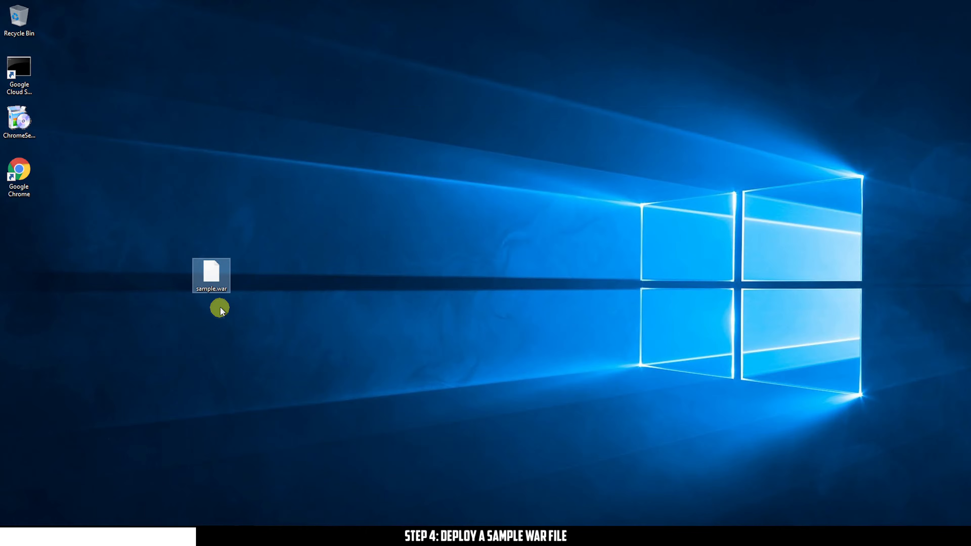
{"action": "left_click_drag", "start_coordinate": [211, 273], "coordinate": [27, 234]}
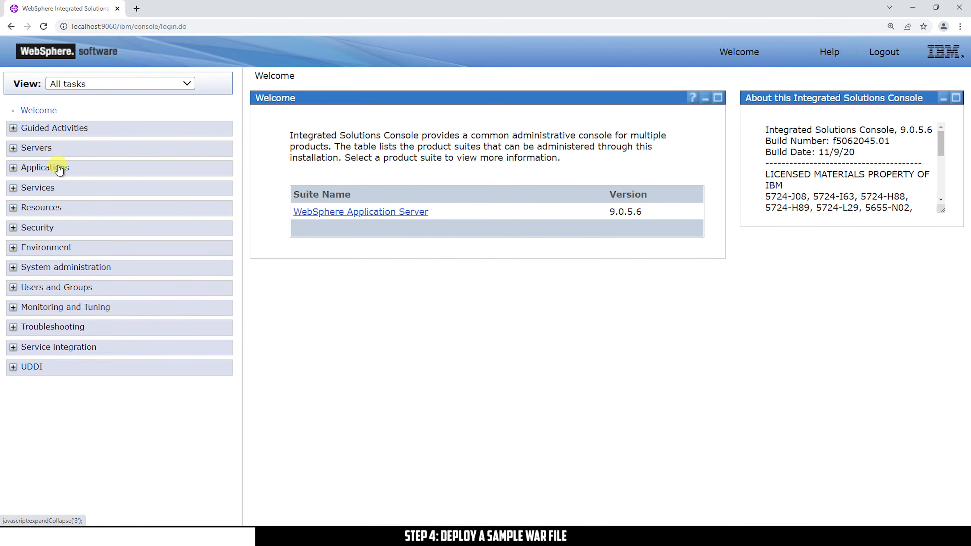
{"action": "left_click", "coordinate": [59, 170]}
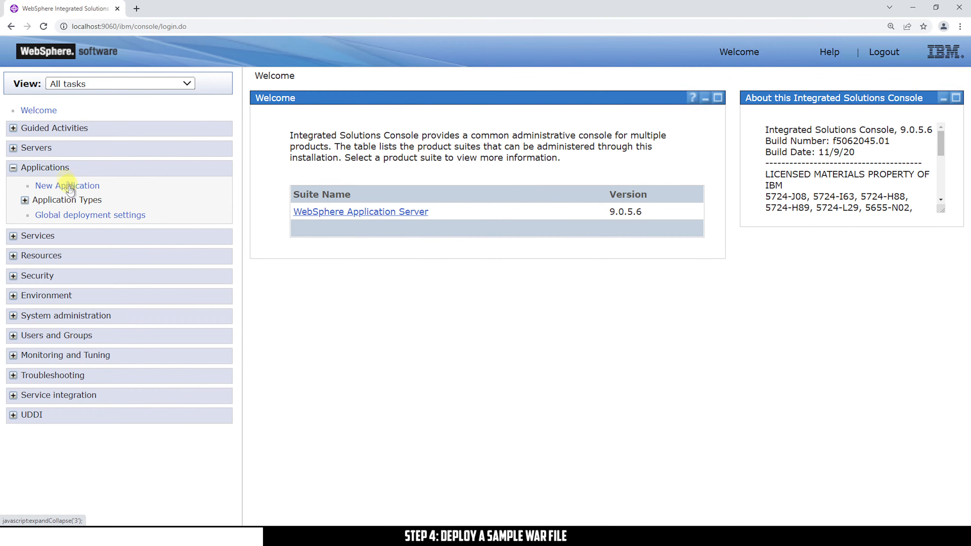
{"action": "left_click", "coordinate": [73, 199]}
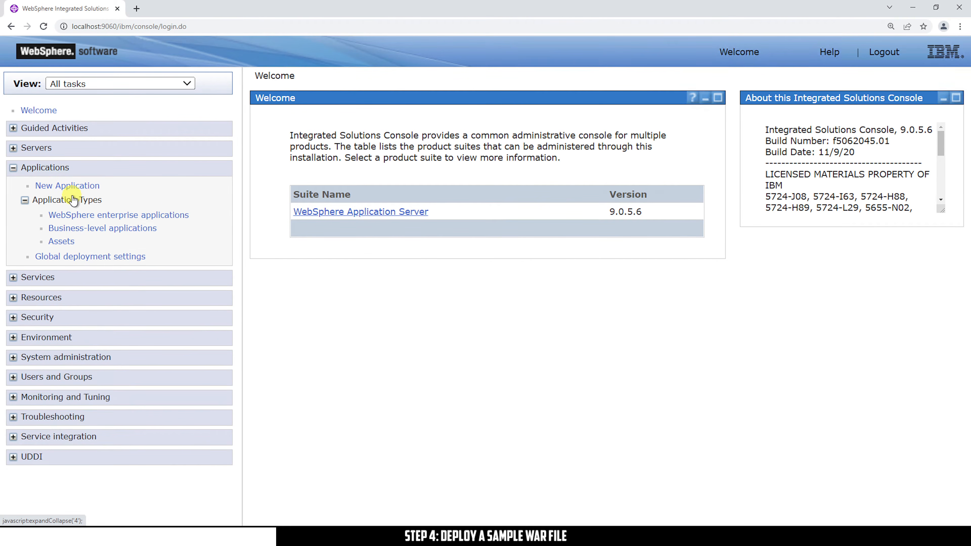
{"action": "left_click", "coordinate": [177, 216]}
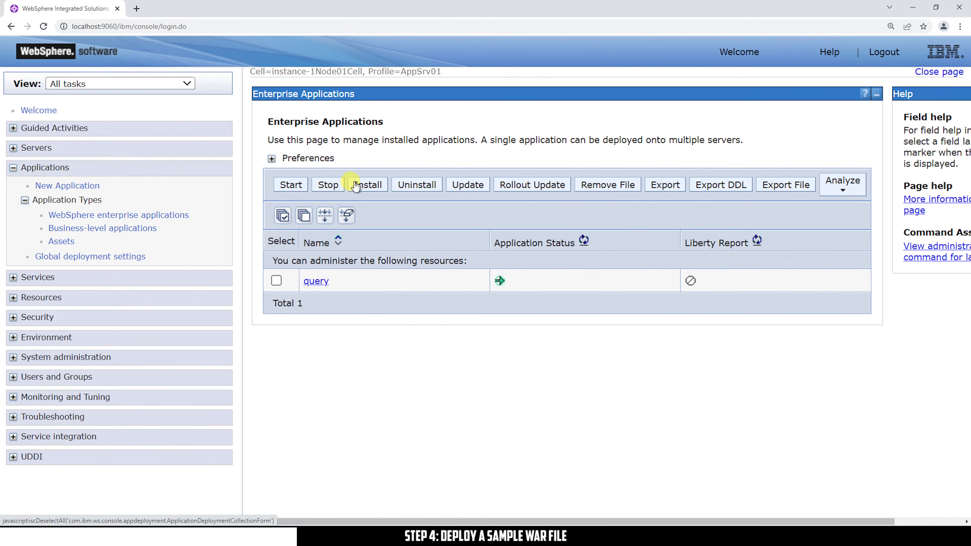
Install Desktop\sample.war using the Detailed path, reaching the Application Security Warnings page
{"action": "left_click", "coordinate": [368, 186]}
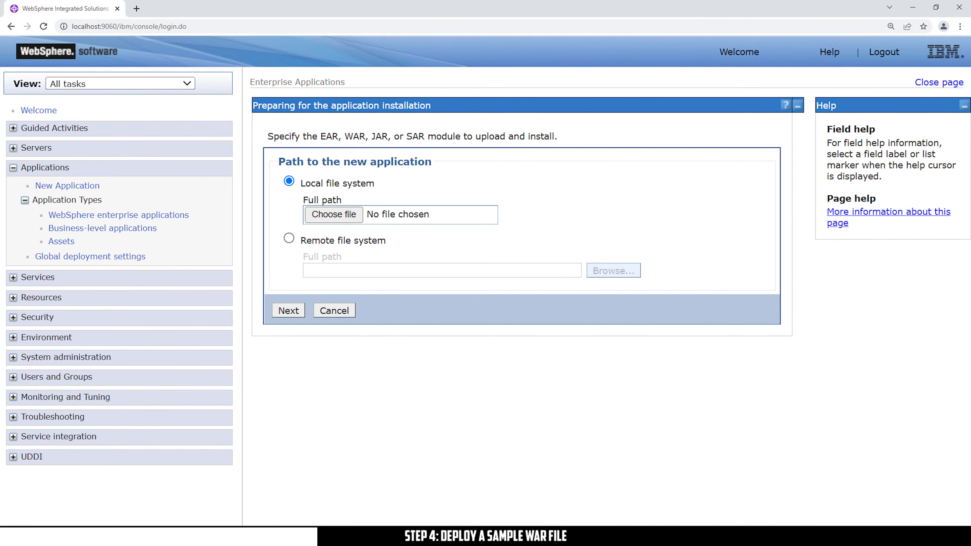
{"action": "left_click", "coordinate": [337, 214]}
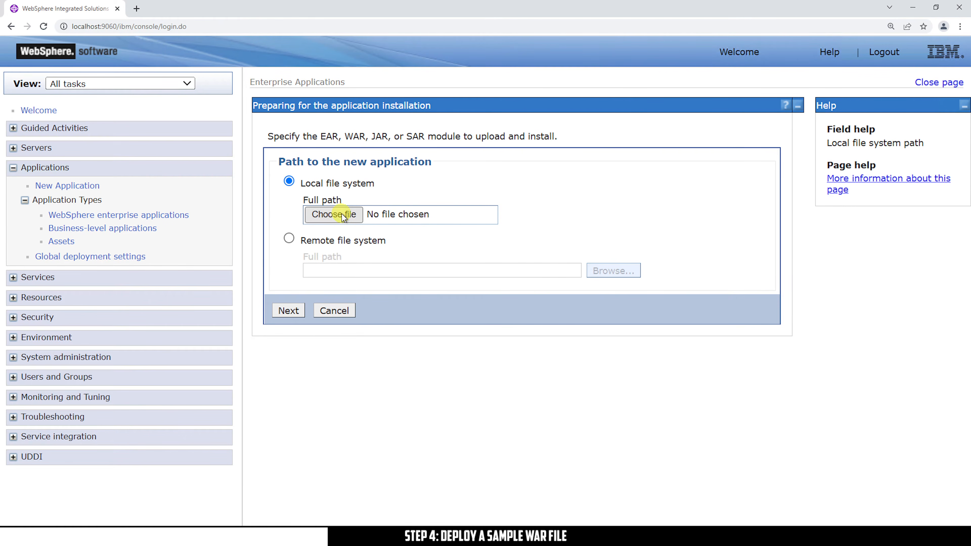
{"action": "left_click", "coordinate": [43, 76]}
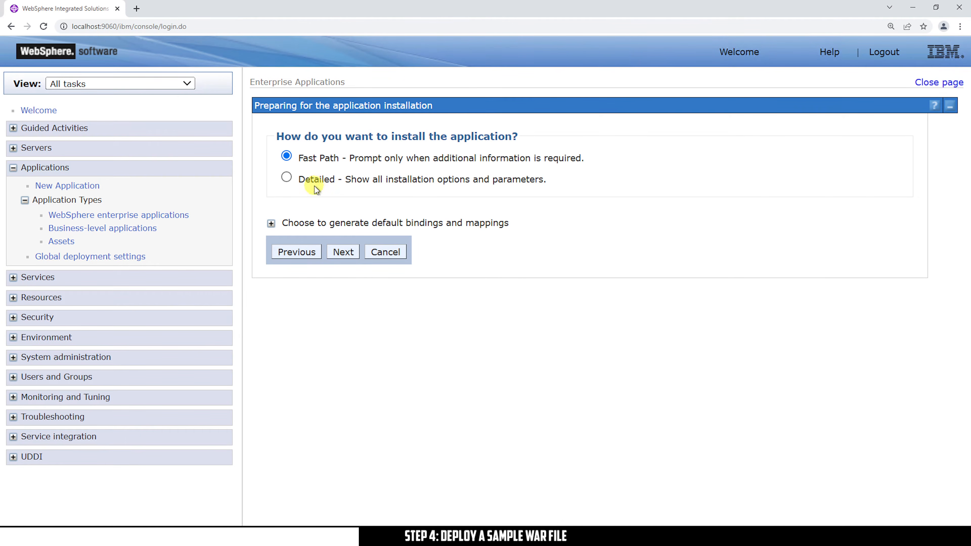
{"action": "left_click", "coordinate": [287, 178]}
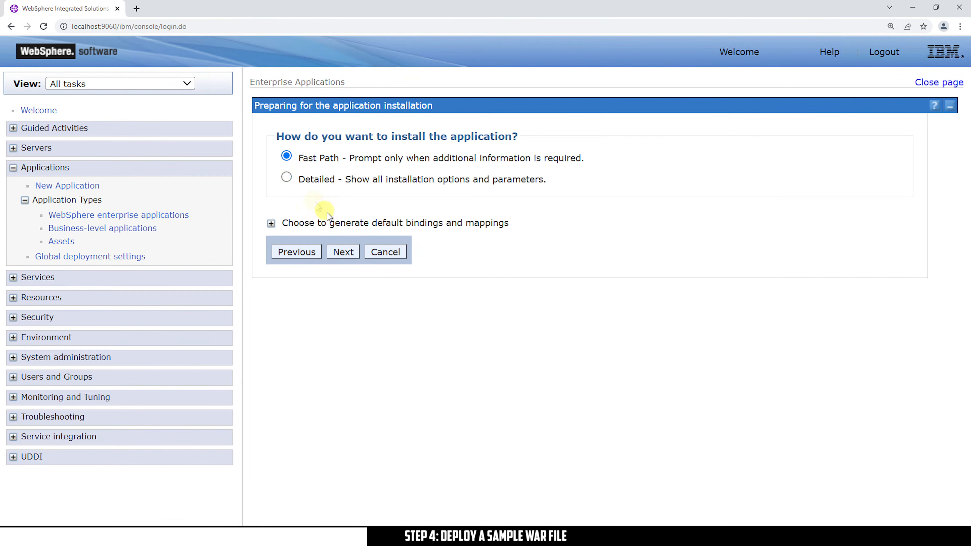
{"action": "left_click", "coordinate": [345, 252]}
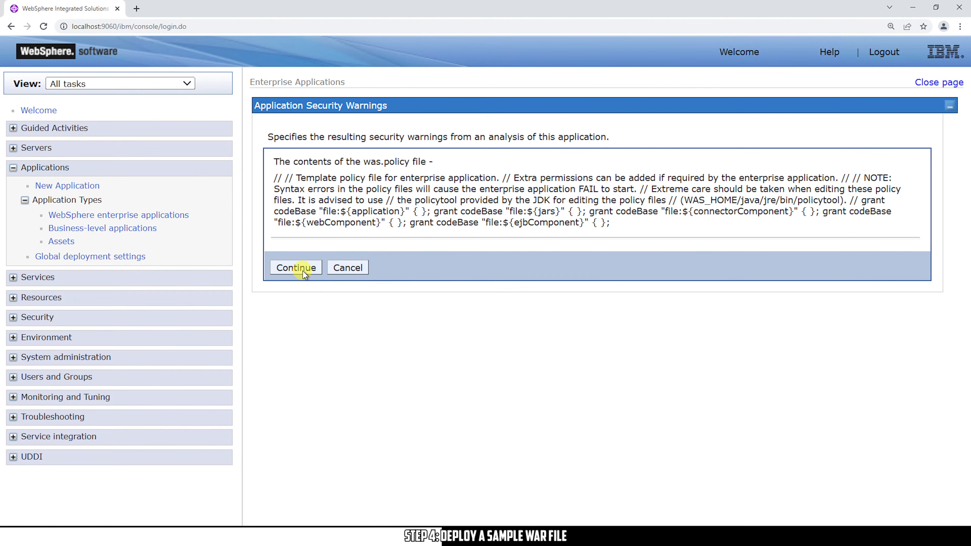
Continue past the security warnings and check the application name sample_war
{"action": "left_click", "coordinate": [296, 268]}
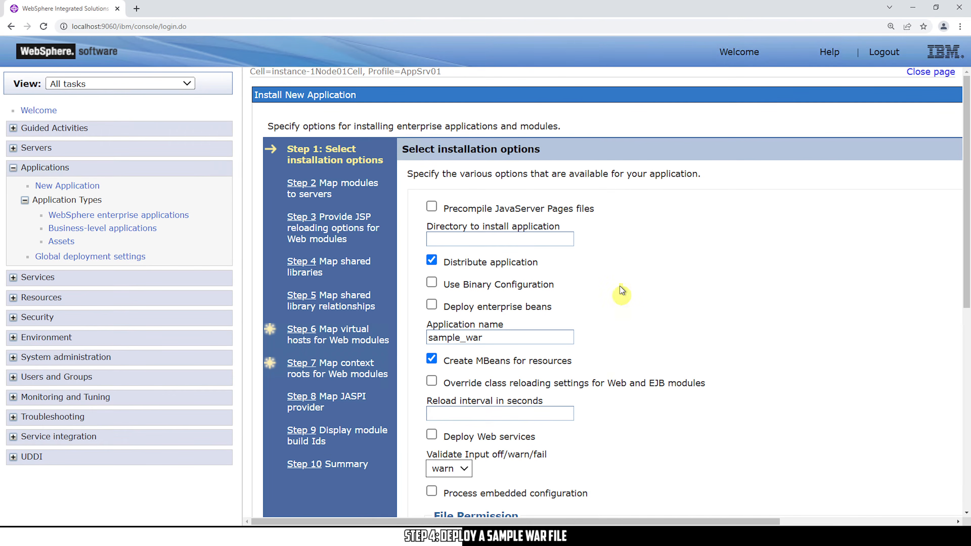
{"action": "scroll", "coordinate": [494, 402], "scroll_direction": "down", "scroll_amount": 3}
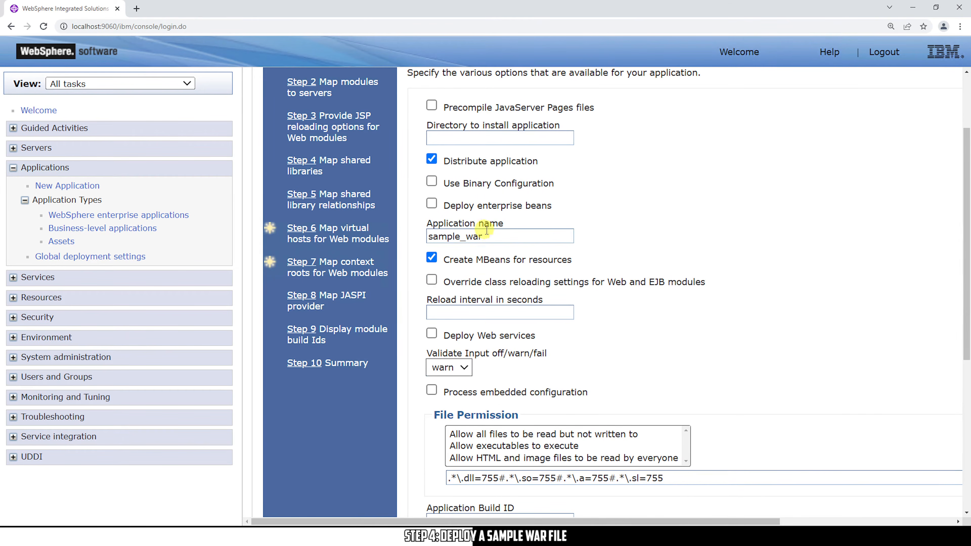
{"action": "left_click_drag", "start_coordinate": [494, 235], "coordinate": [407, 234]}
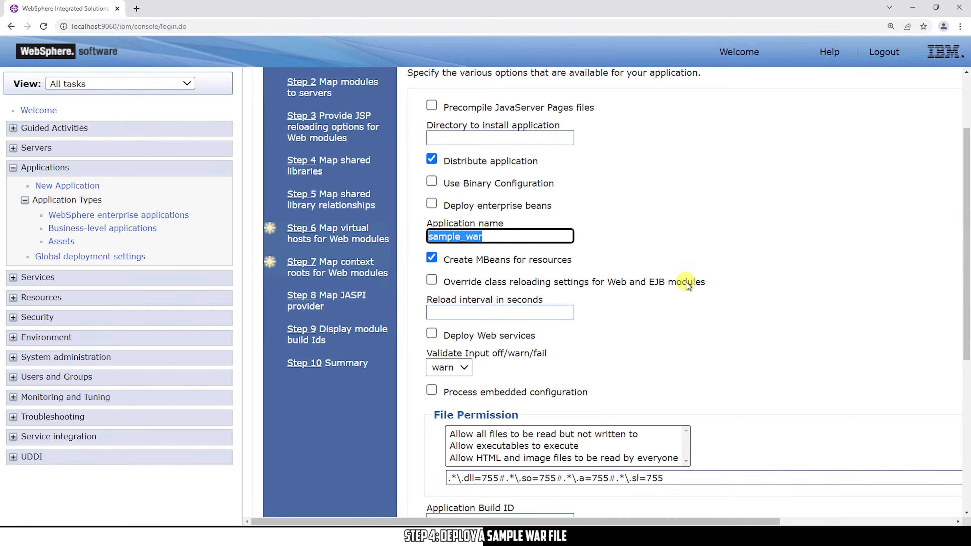
{"action": "scroll", "coordinate": [685, 282], "scroll_direction": "up", "scroll_amount": 3}
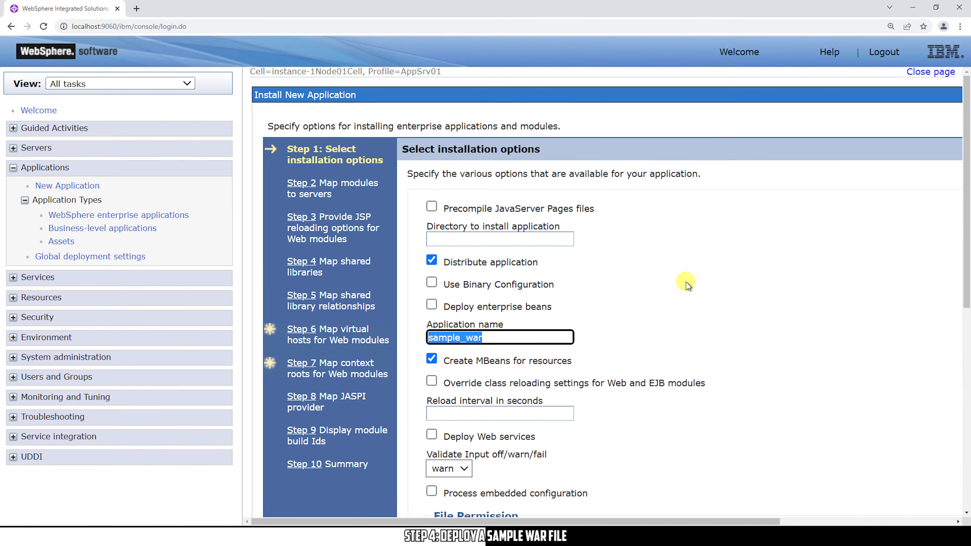
Map the Hello, World module to default_host and begin typing context root /hello
{"action": "left_click", "coordinate": [304, 335]}
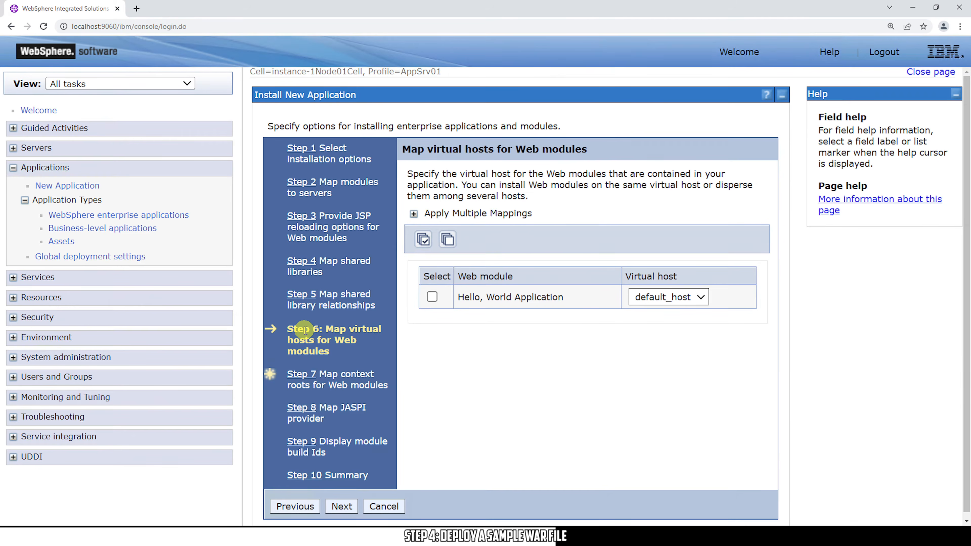
{"action": "left_click", "coordinate": [432, 297]}
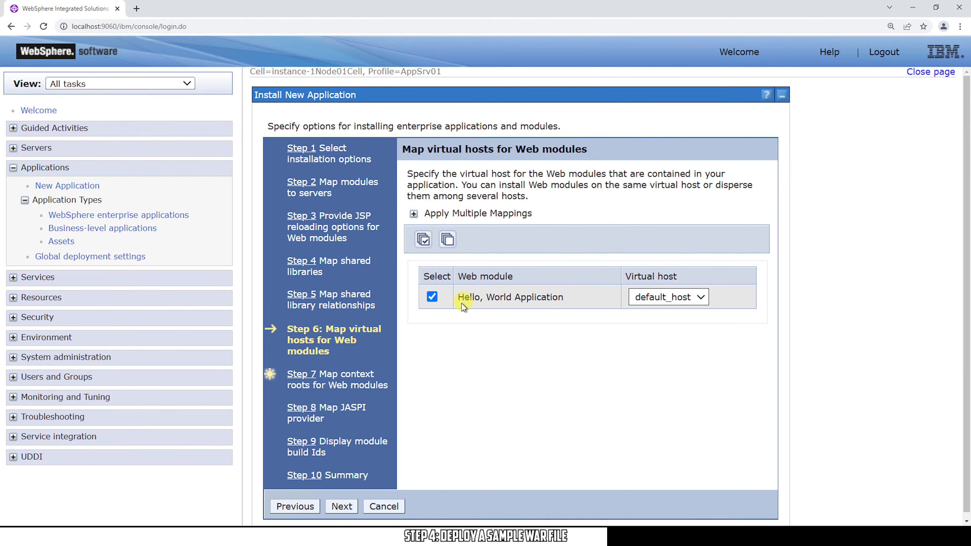
{"action": "left_click", "coordinate": [301, 375]}
{"action": "left_click", "coordinate": [662, 215]}
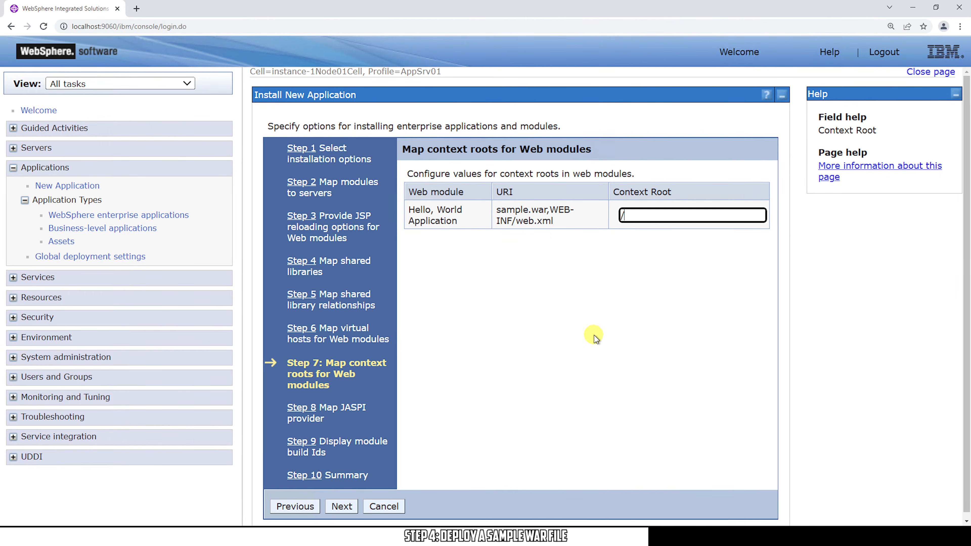
{"action": "type", "text": "hello"}
Review the Step 10 summary, finish installing sample_war, and save to the master configuration
{"action": "left_click", "coordinate": [304, 475]}
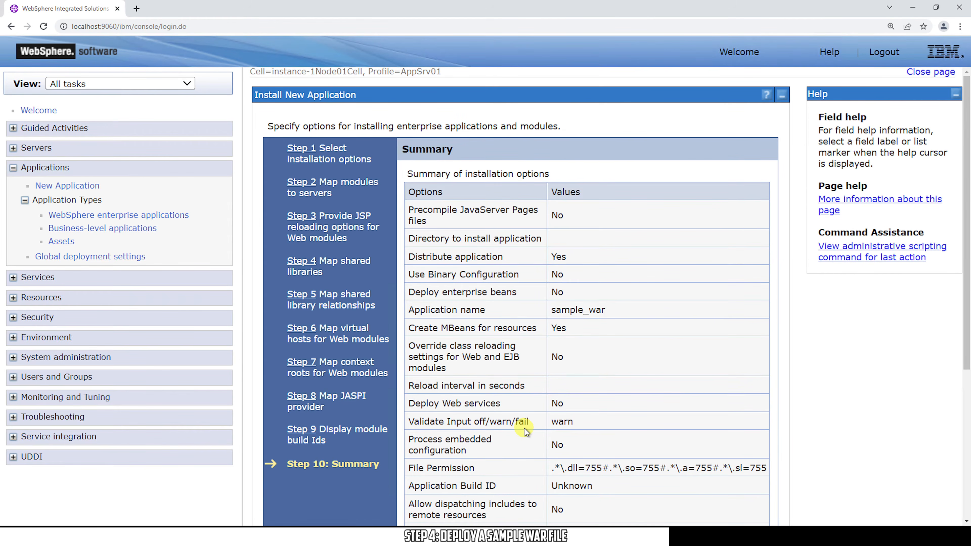
{"action": "scroll", "coordinate": [524, 428], "scroll_direction": "down", "scroll_amount": 5}
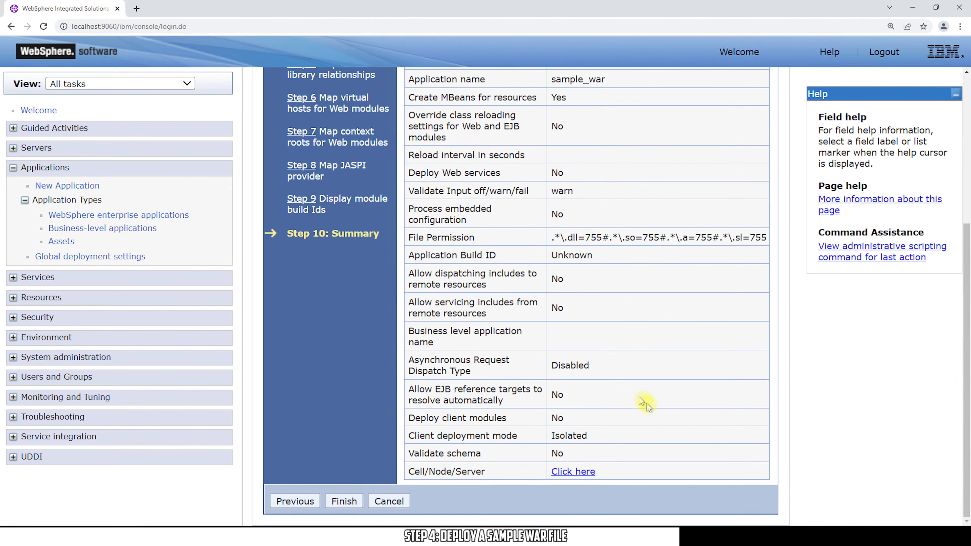
{"action": "scroll", "coordinate": [726, 287], "scroll_direction": "up", "scroll_amount": 4}
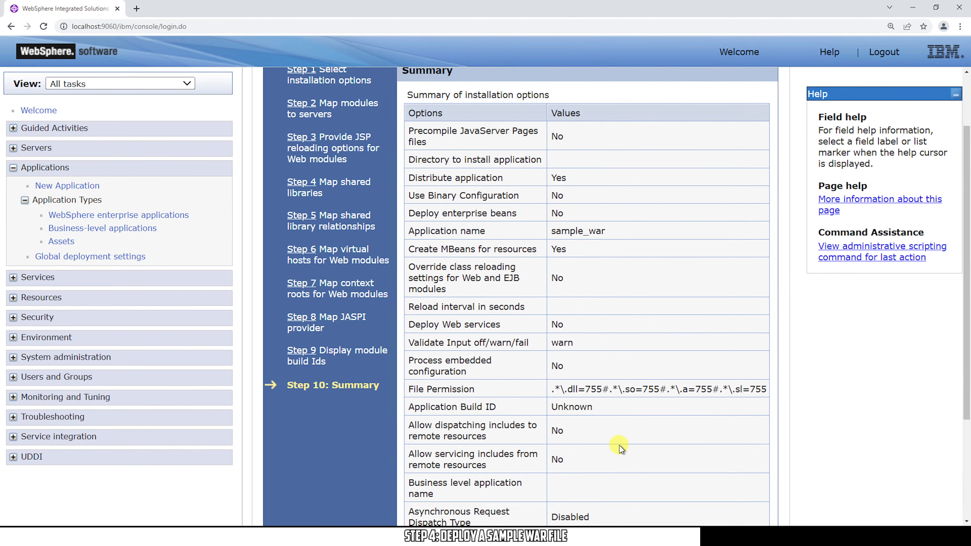
{"action": "scroll", "coordinate": [619, 447], "scroll_direction": "down", "scroll_amount": 4}
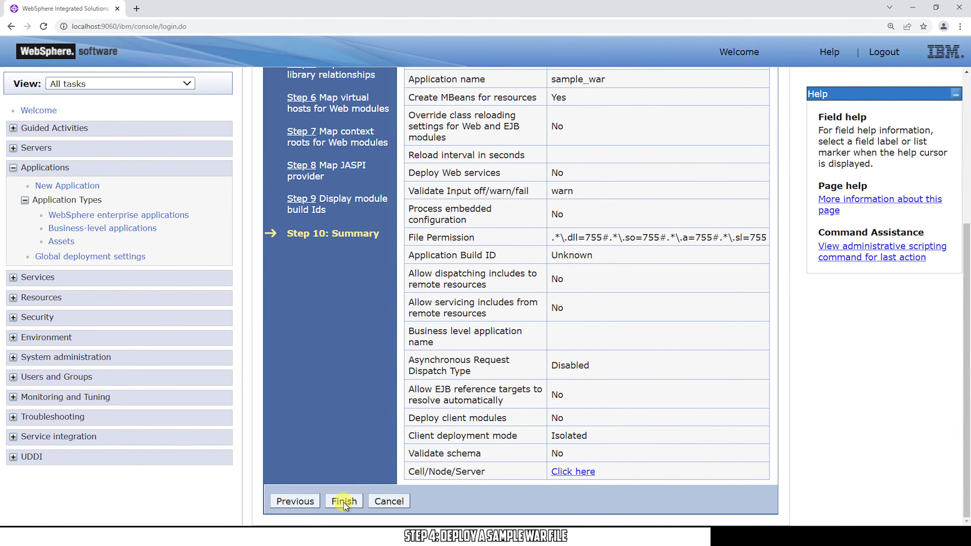
{"action": "left_click", "coordinate": [344, 501]}
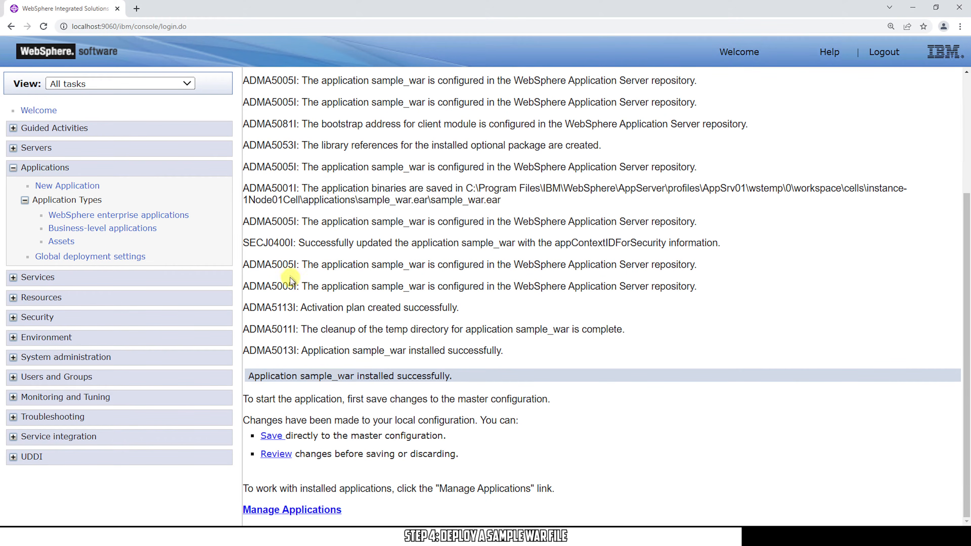
{"action": "left_click", "coordinate": [272, 436]}
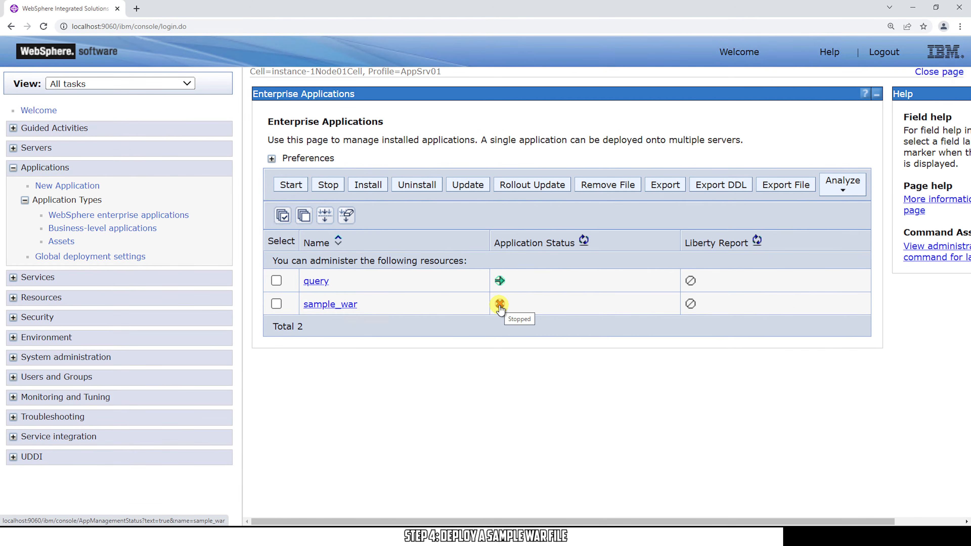
Start sample_war, confirm the success message, and enter localhost:9080/hello in a new tab
{"action": "left_click", "coordinate": [276, 304]}
{"action": "left_click", "coordinate": [291, 185]}
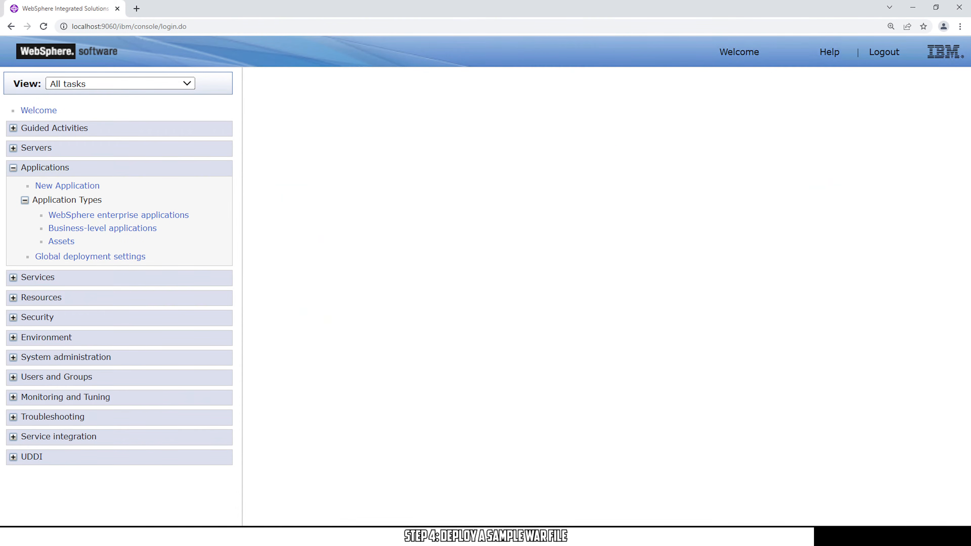
{"action": "left_click_drag", "start_coordinate": [377, 136], "coordinate": [789, 142]}
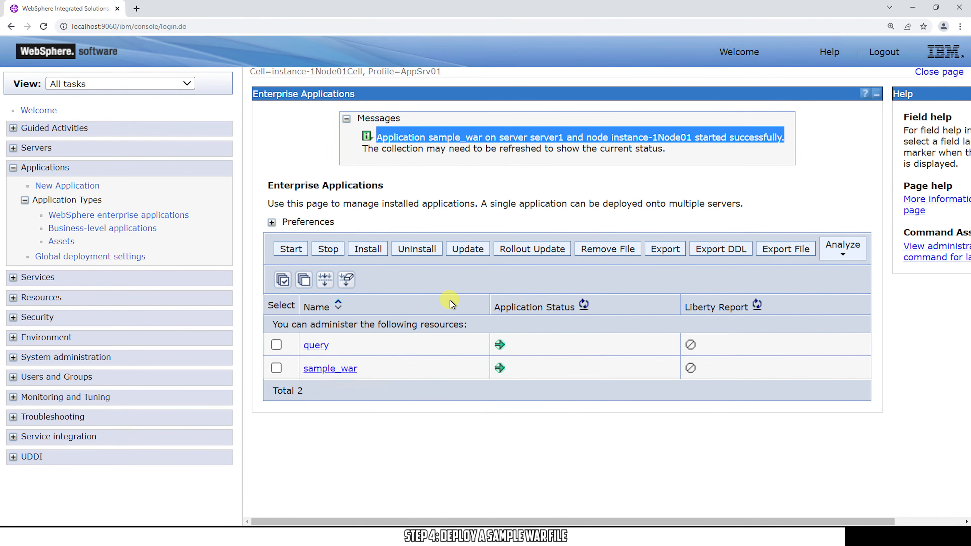
{"action": "key", "text": "ctrl+t"}
{"action": "type", "text": "localhost:9080"}
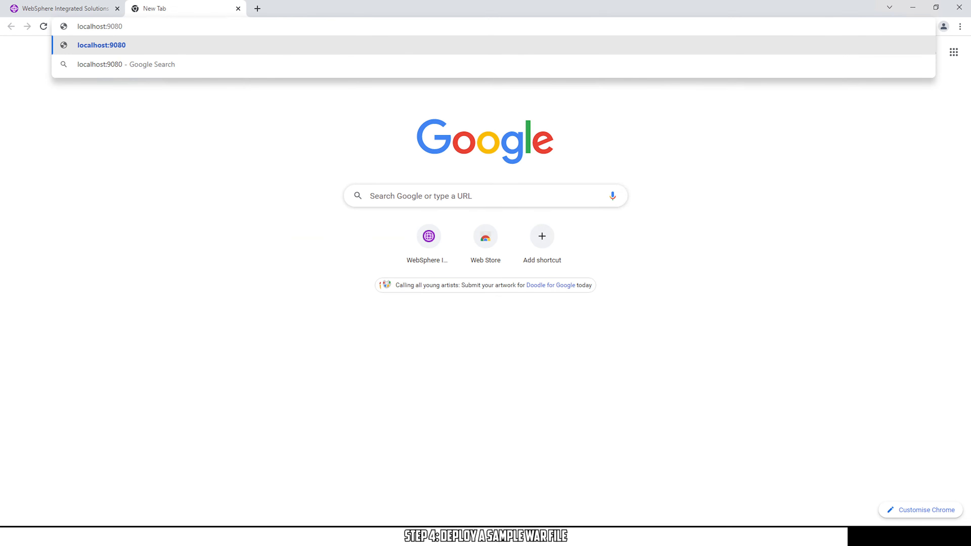
{"action": "type", "text": "/hello"}
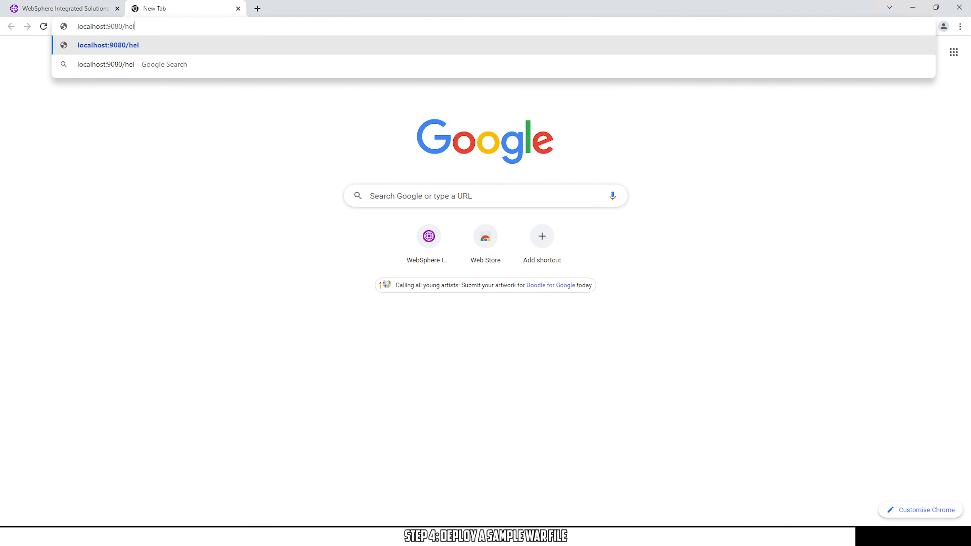
Load localhost:9080/hello showing the Hello, World sample and follow its JSP page link
{"action": "key", "text": "Return"}
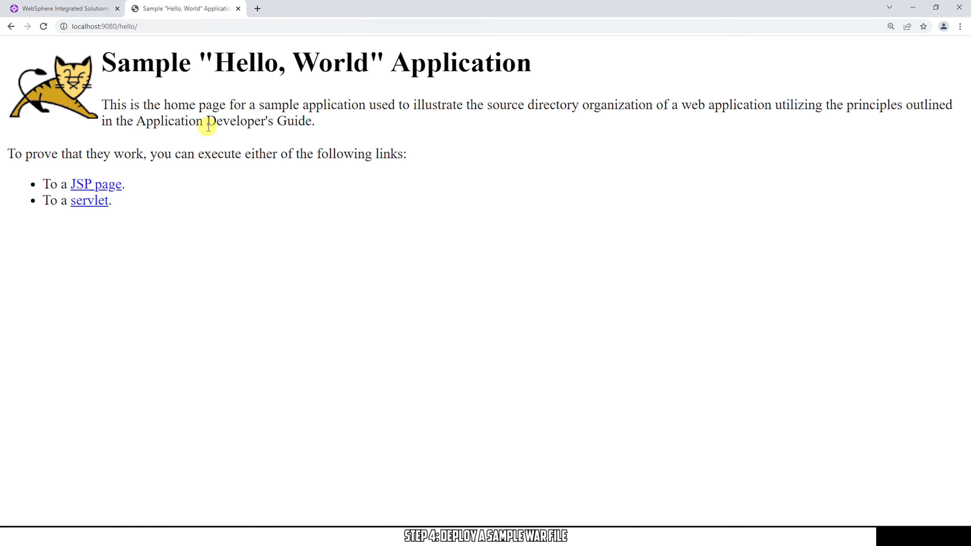
{"action": "left_click_drag", "start_coordinate": [102, 106], "coordinate": [365, 106]}
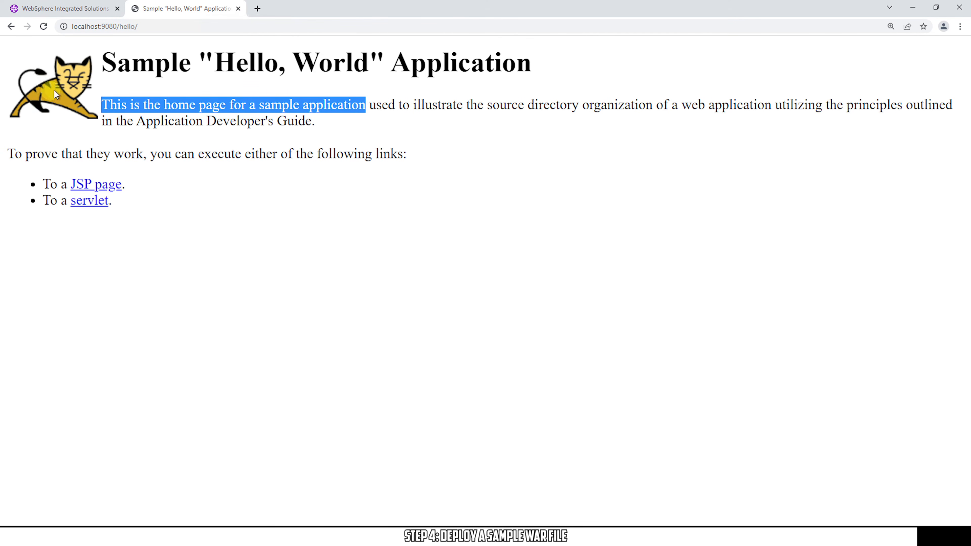
{"action": "left_click", "coordinate": [96, 186]}
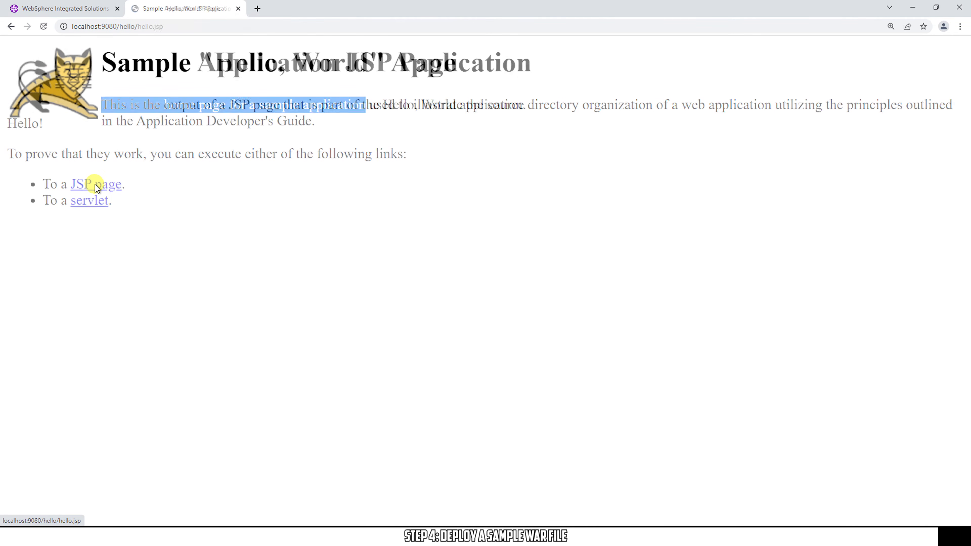